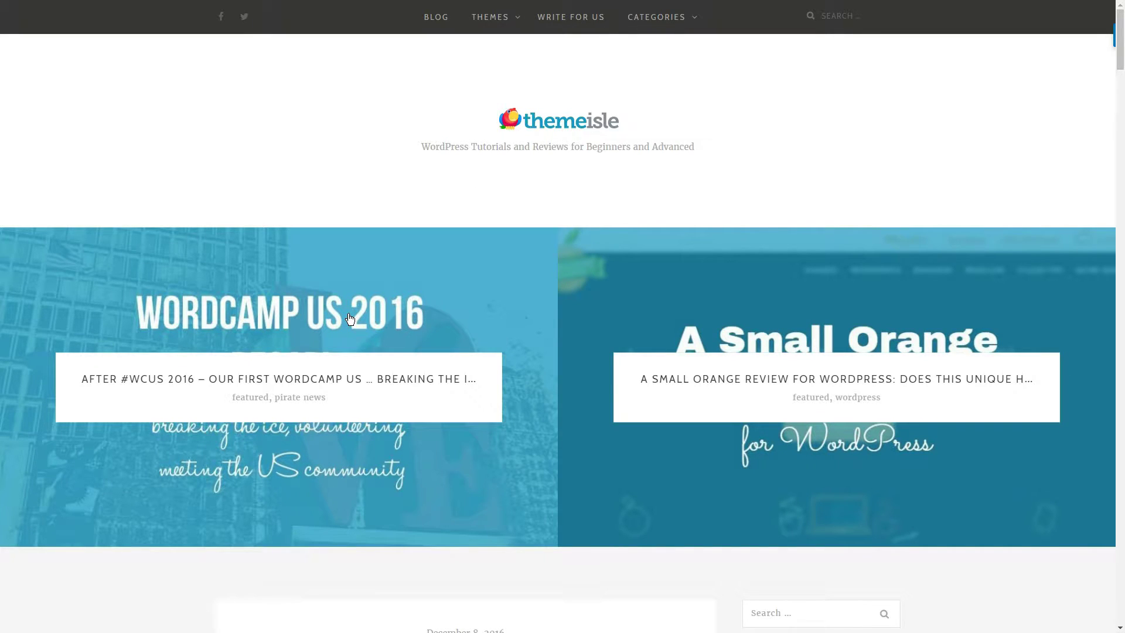
# Step: Open the WordCamp US 2016 recap post from the slider and scroll through it
pyautogui.click(350, 318)
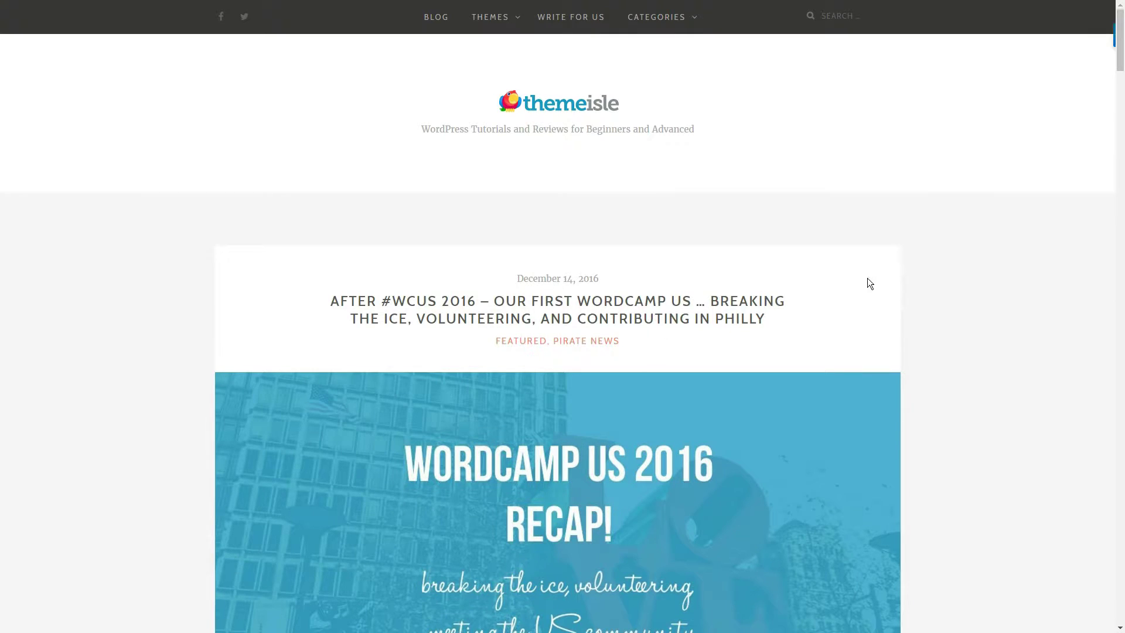
pyautogui.scroll(-7, 868, 284)
pyautogui.scroll(-4, 844, 285)
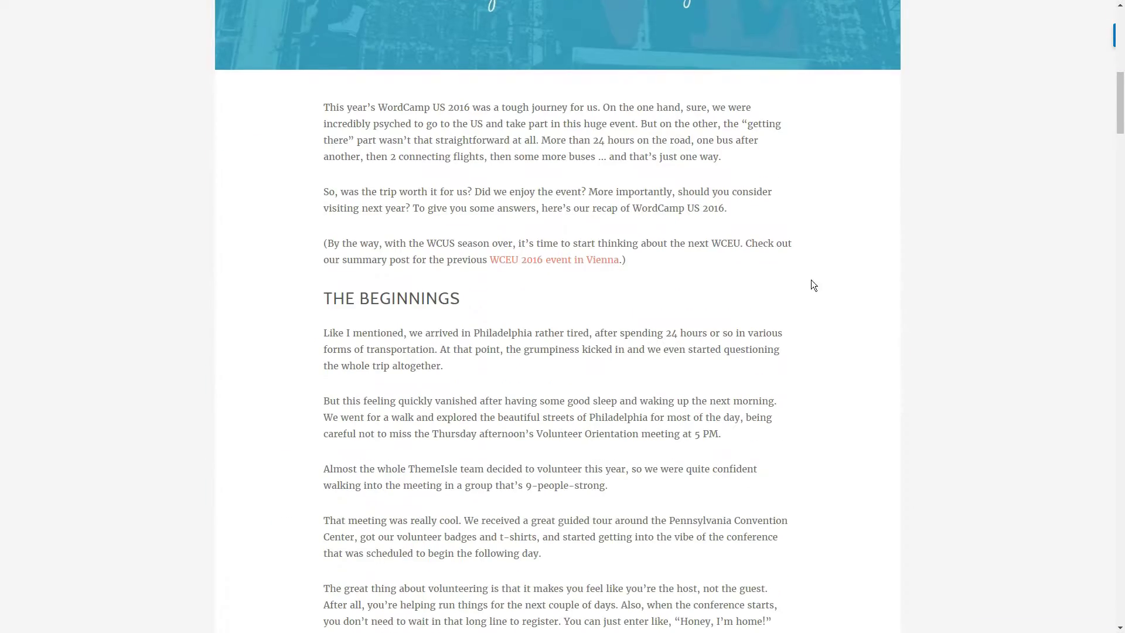
pyautogui.scroll(-1, 469, 300)
# Step: Highlight the 'The Beginnings' heading, then move to the 'Why you should use heading tags?' section
pyautogui.moveTo(467, 241); pyautogui.dragTo(344, 244)
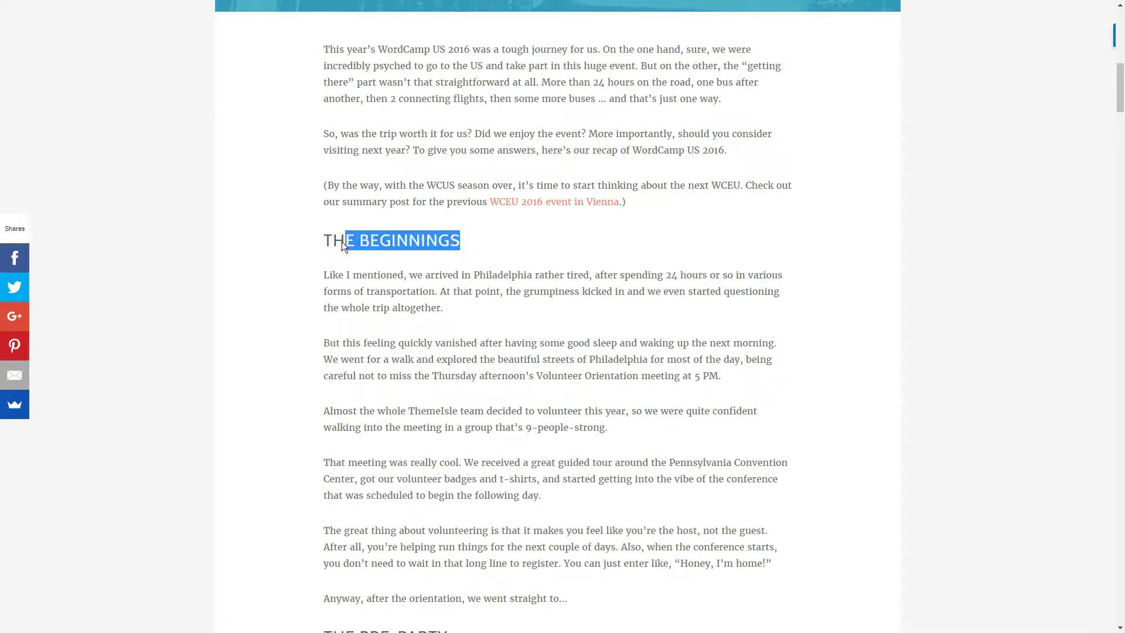
pyautogui.click(488, 246)
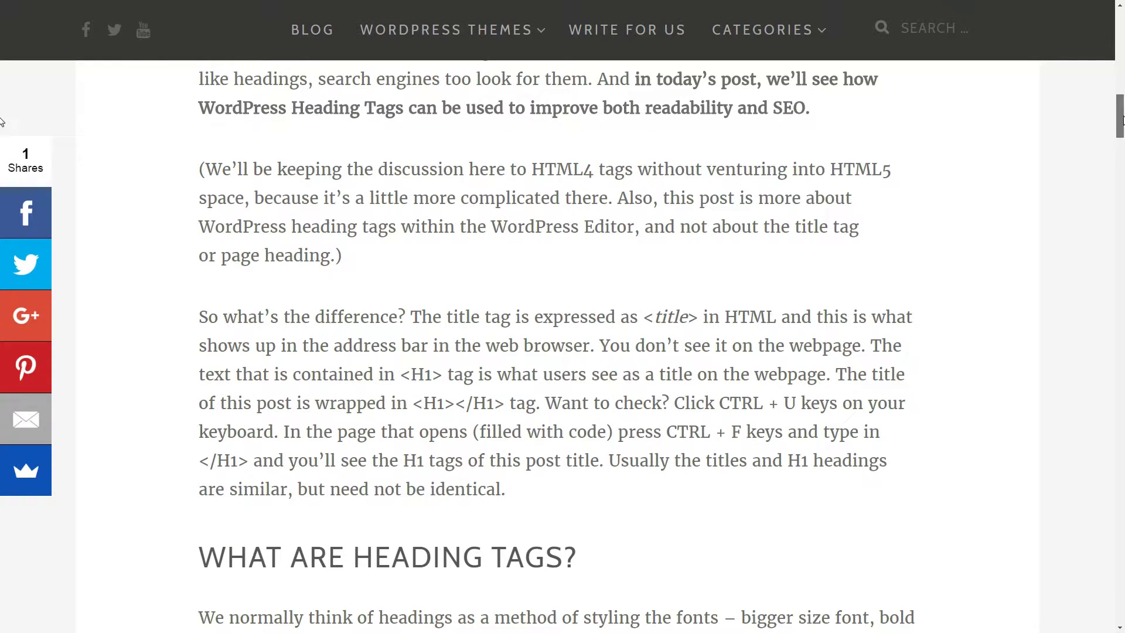
pyautogui.moveTo(1123, 120); pyautogui.dragTo(1118, 218)
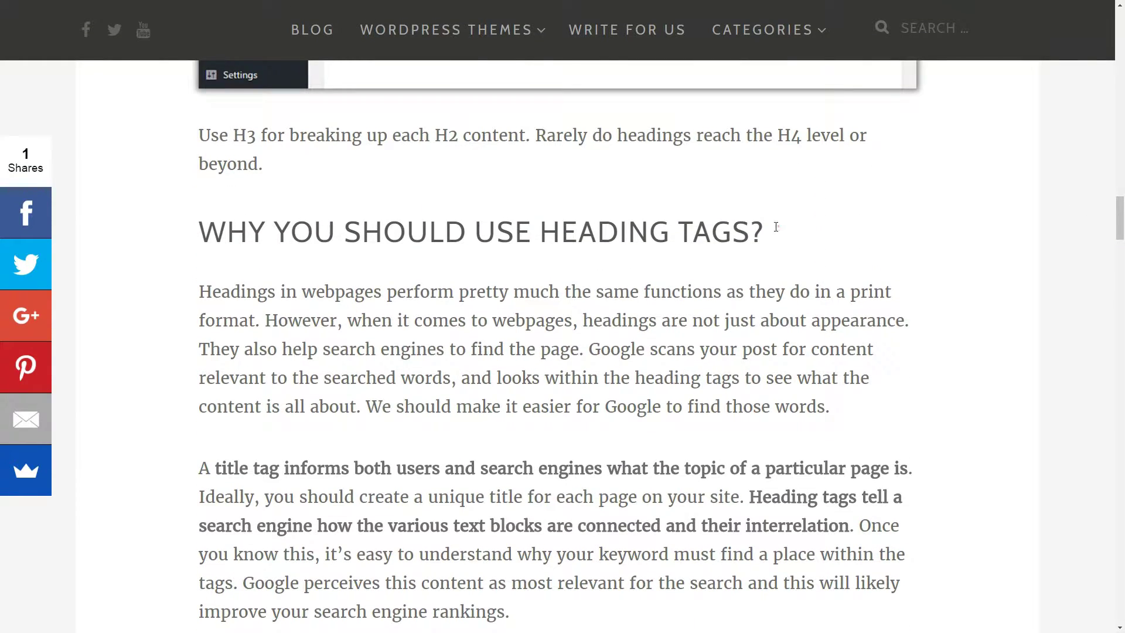
# Step: Scroll down, highlighting 'Why you should use heading tags?', 'Best practices' and 'Adding heading tags in WordPress'
pyautogui.moveTo(776, 227); pyautogui.dragTo(840, 236)
pyautogui.moveTo(1118, 214); pyautogui.dragTo(1118, 267)
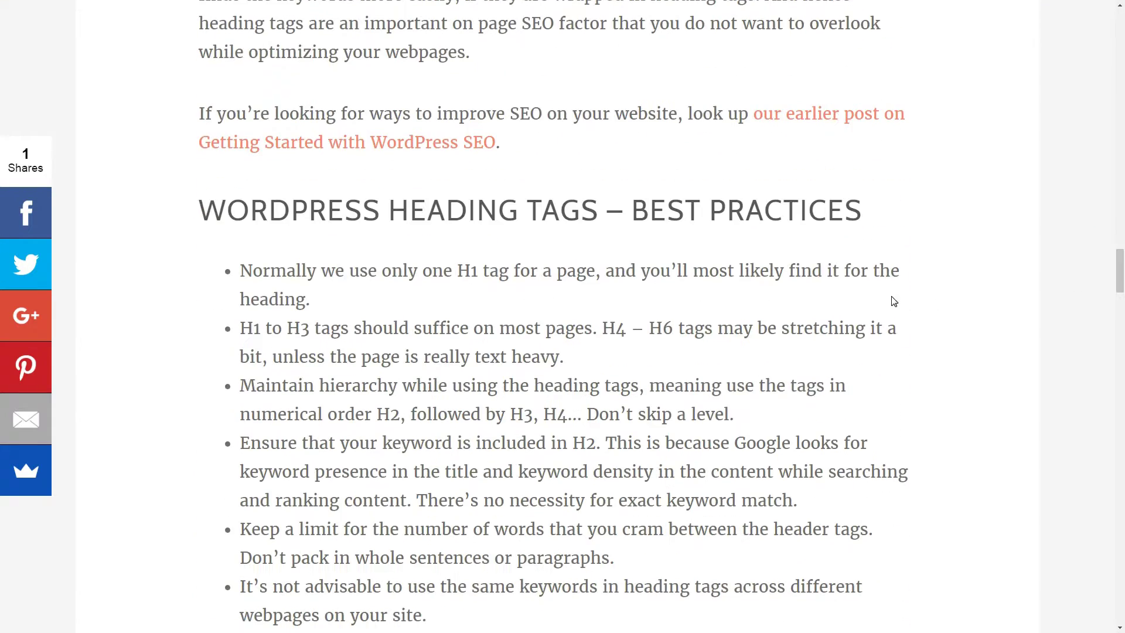
pyautogui.moveTo(886, 236); pyautogui.dragTo(962, 223)
pyautogui.scroll(-9, 1120, 273)
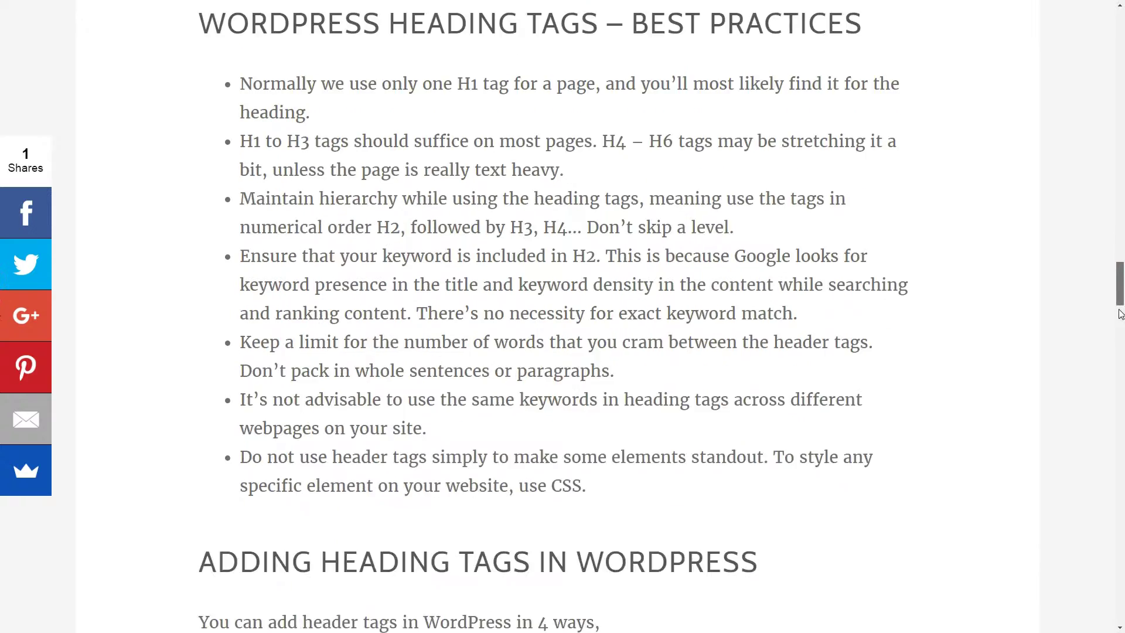
pyautogui.moveTo(766, 191); pyautogui.dragTo(264, 194)
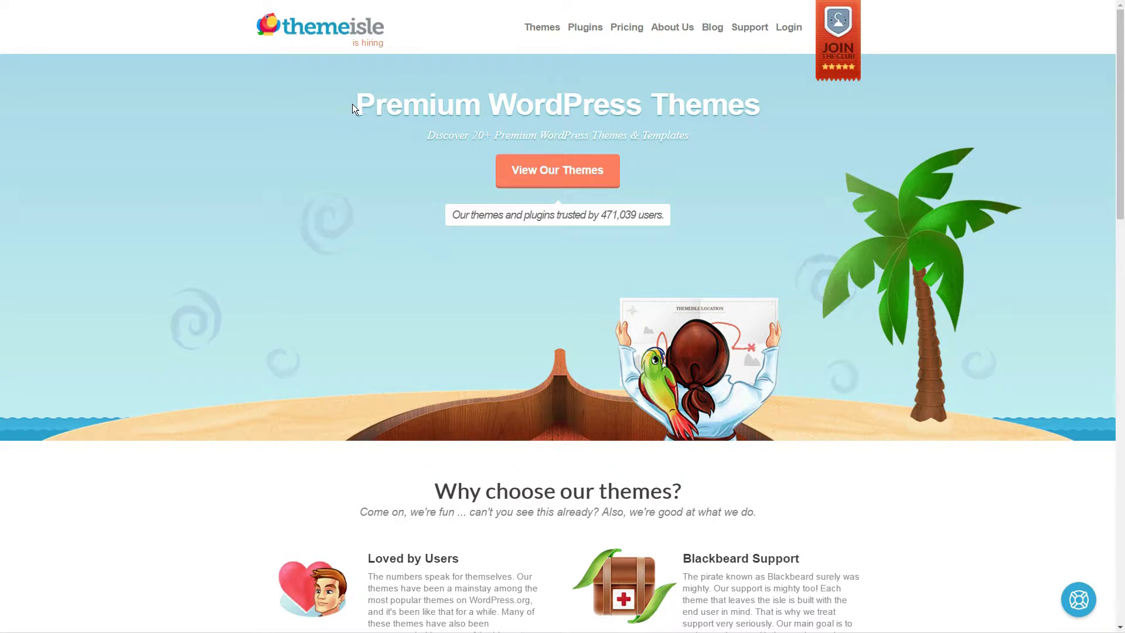
# Step: Highlight the 'Premium WordPress Themes' headline, then open the WordPress Heading Tags post from the listing
pyautogui.moveTo(353, 106); pyautogui.dragTo(756, 113)
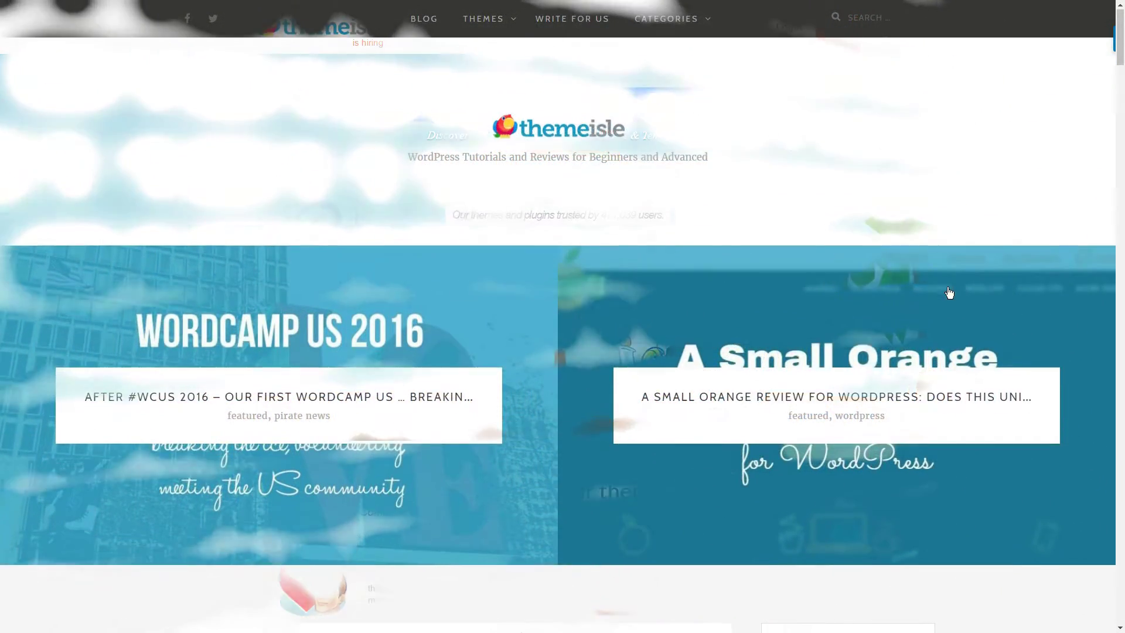
pyautogui.scroll(-8, 948, 291)
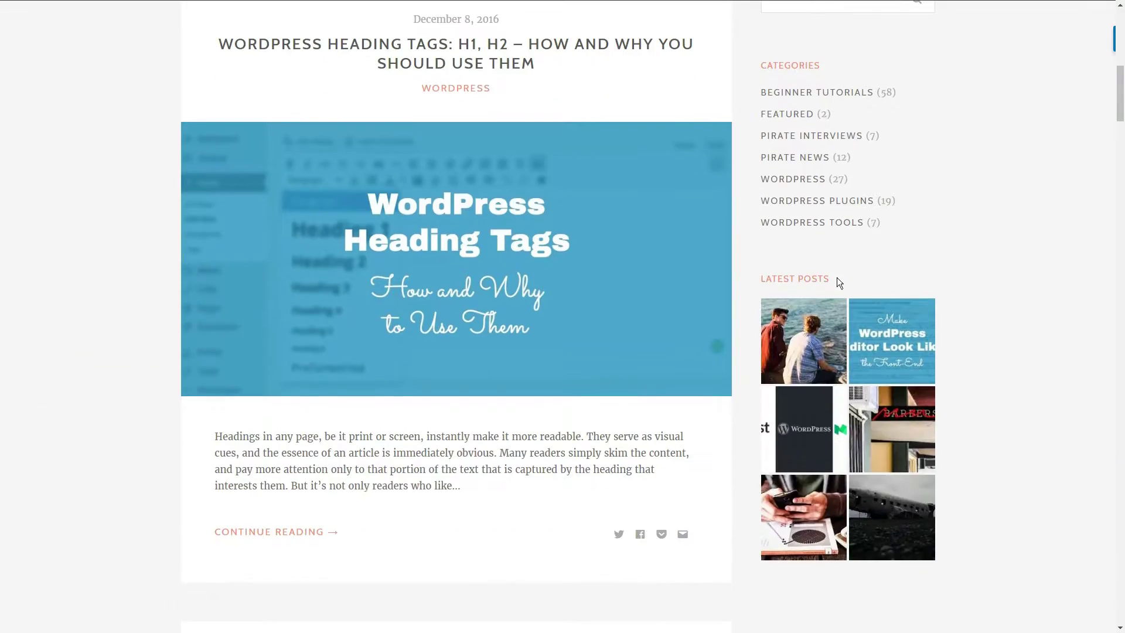
pyautogui.scroll(1, 837, 277)
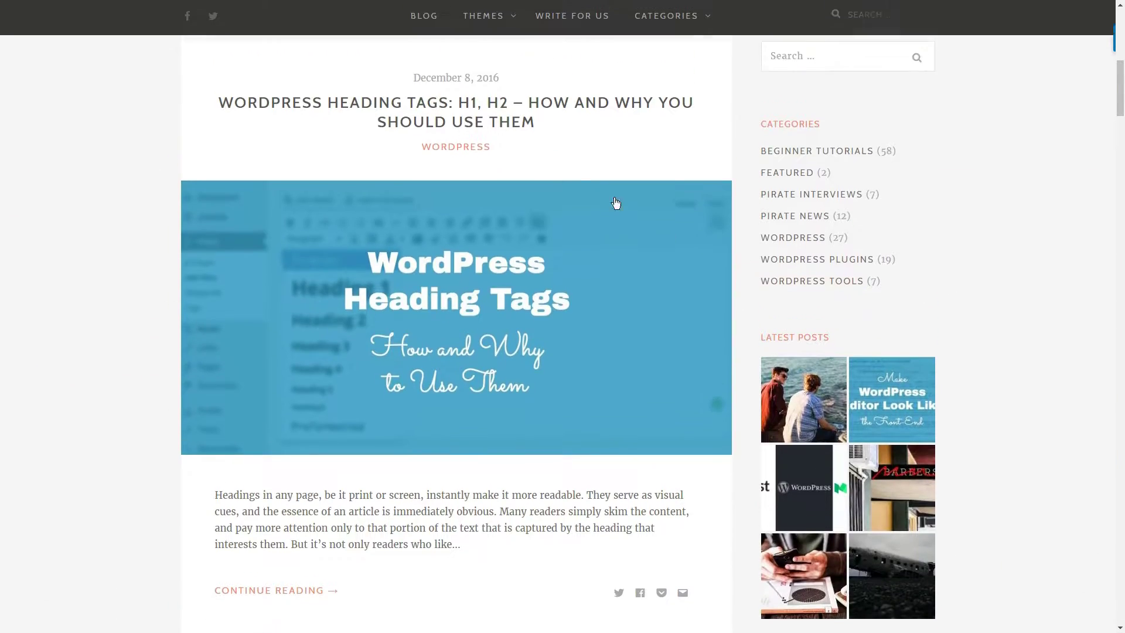
pyautogui.click(555, 107)
pyautogui.moveTo(322, 330)
pyautogui.mouseDown()
pyautogui.moveTo(642, 349)
pyautogui.moveTo(322, 331)
pyautogui.mouseUp()
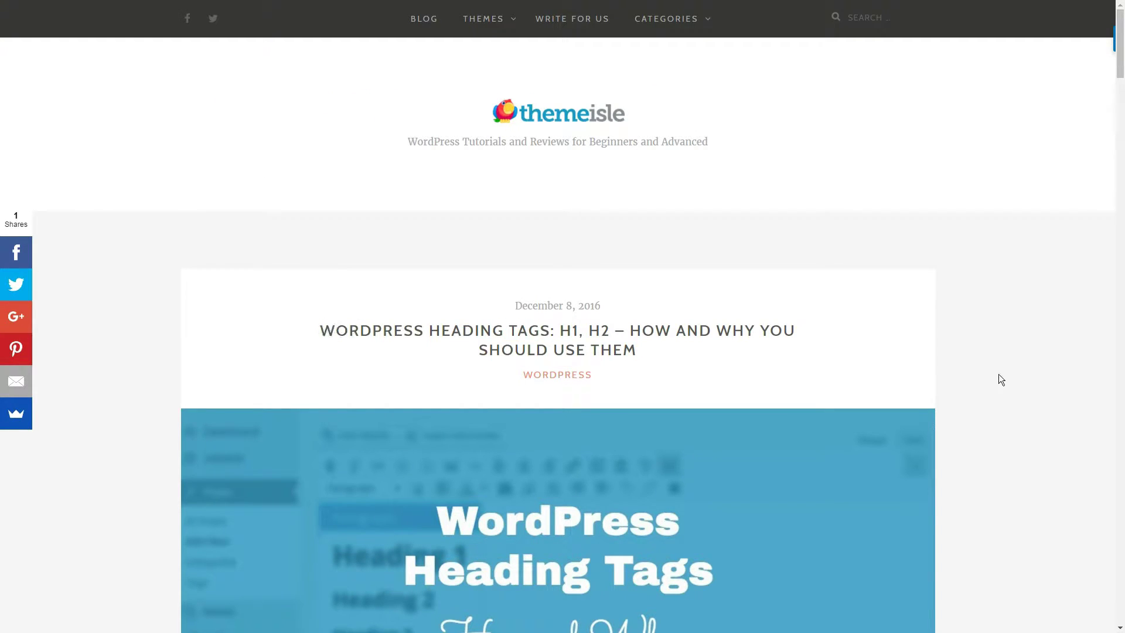
# Step: View the post's HTML source with Ctrl+U and search it for /H1
pyautogui.click(999, 374)
pyautogui.hotkey('ctrl', 'u')
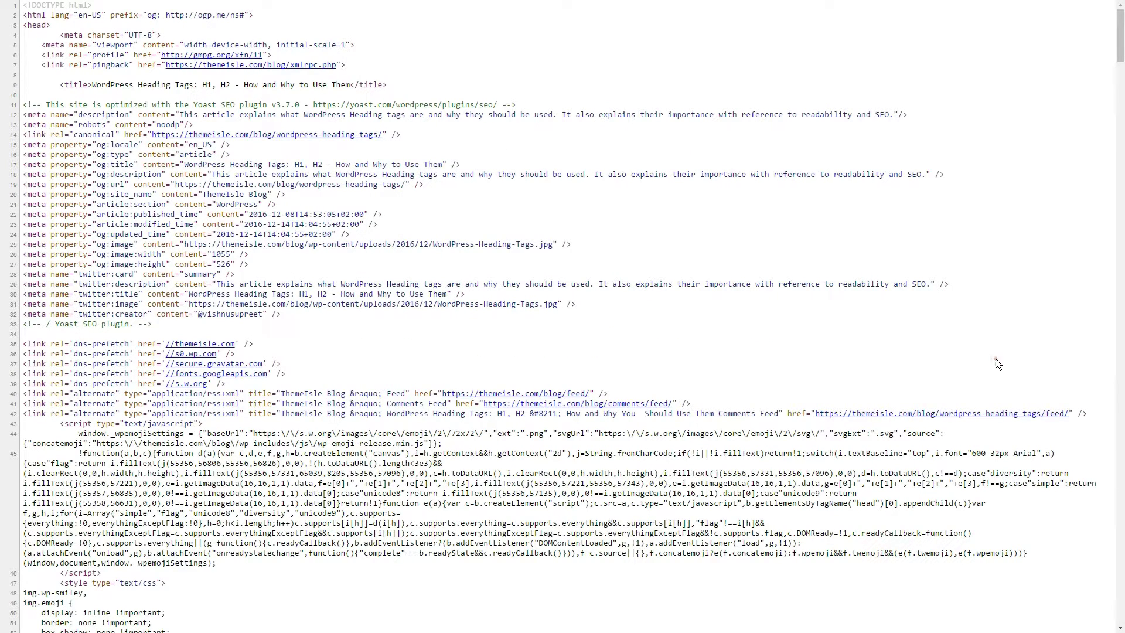
pyautogui.hotkey('ctrl', 'f')
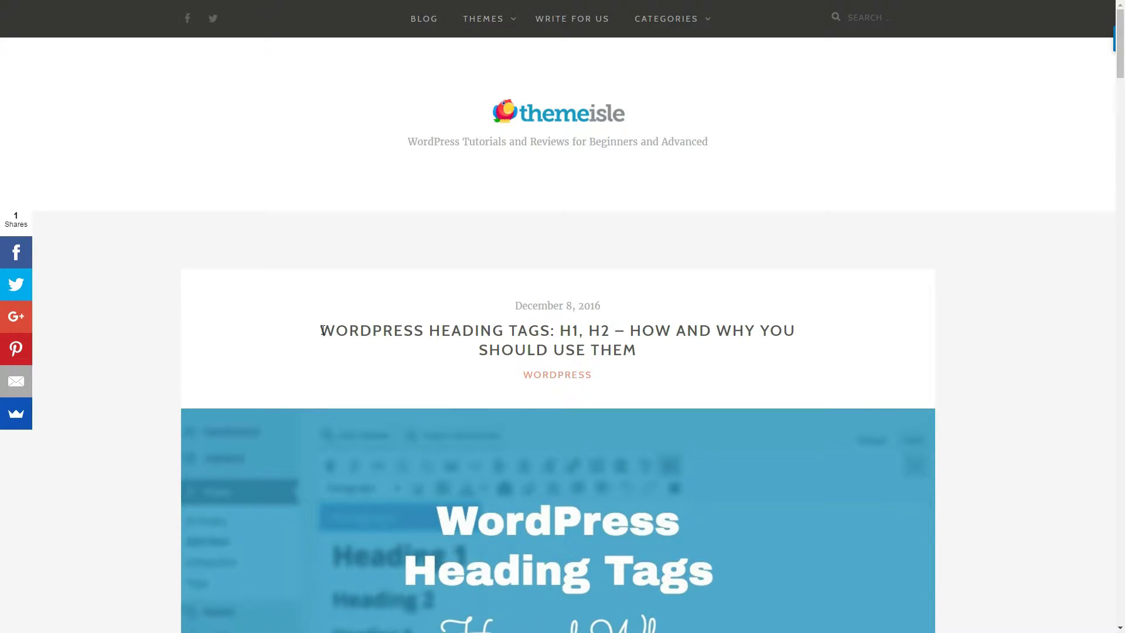
# Step: Highlight the post's title heading, then the headline at the top of the page
pyautogui.moveTo(323, 330); pyautogui.dragTo(346, 331)
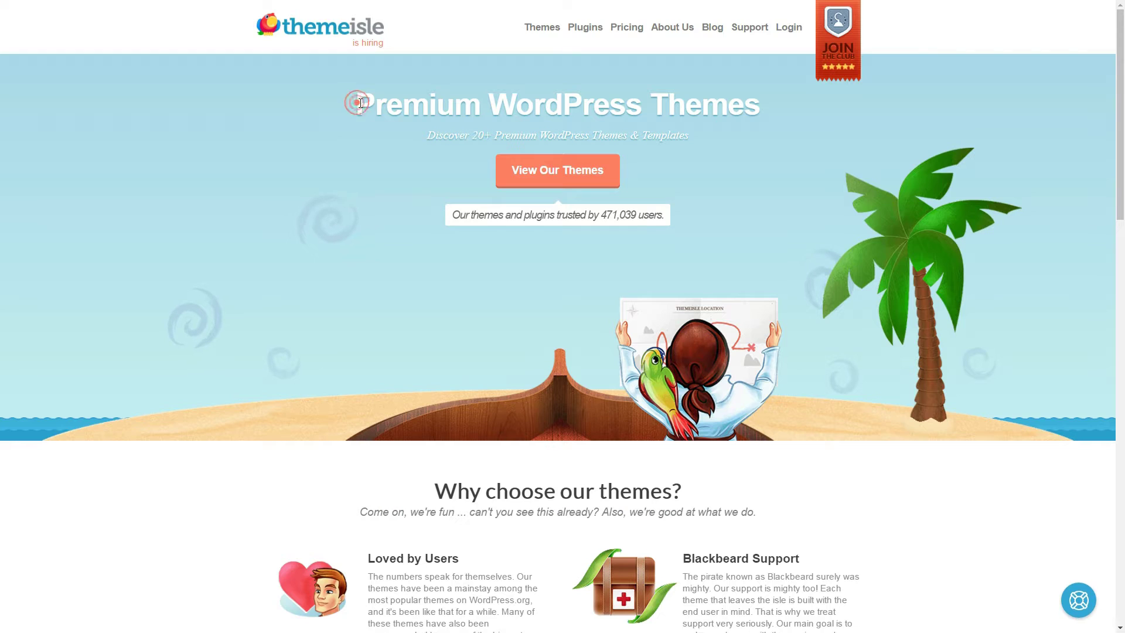
pyautogui.moveTo(355, 104); pyautogui.dragTo(759, 113)
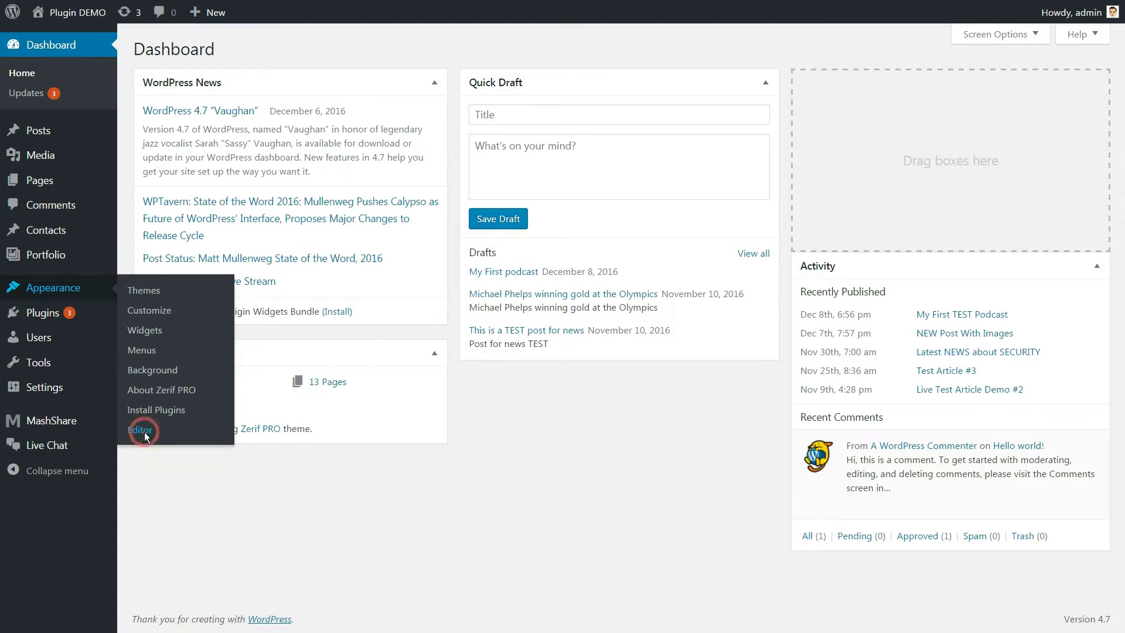
# Step: Open the theme's header.php template in the Appearance theme file editor
pyautogui.click(143, 429)
pyautogui.click(1001, 576)
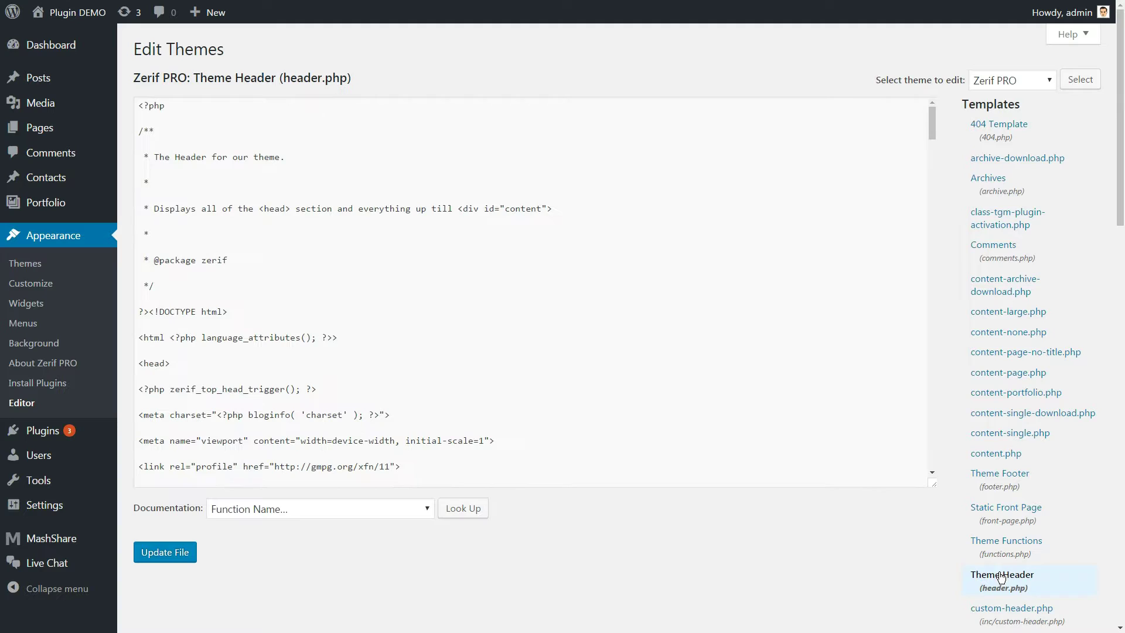
pyautogui.scroll(-5, 698, 300)
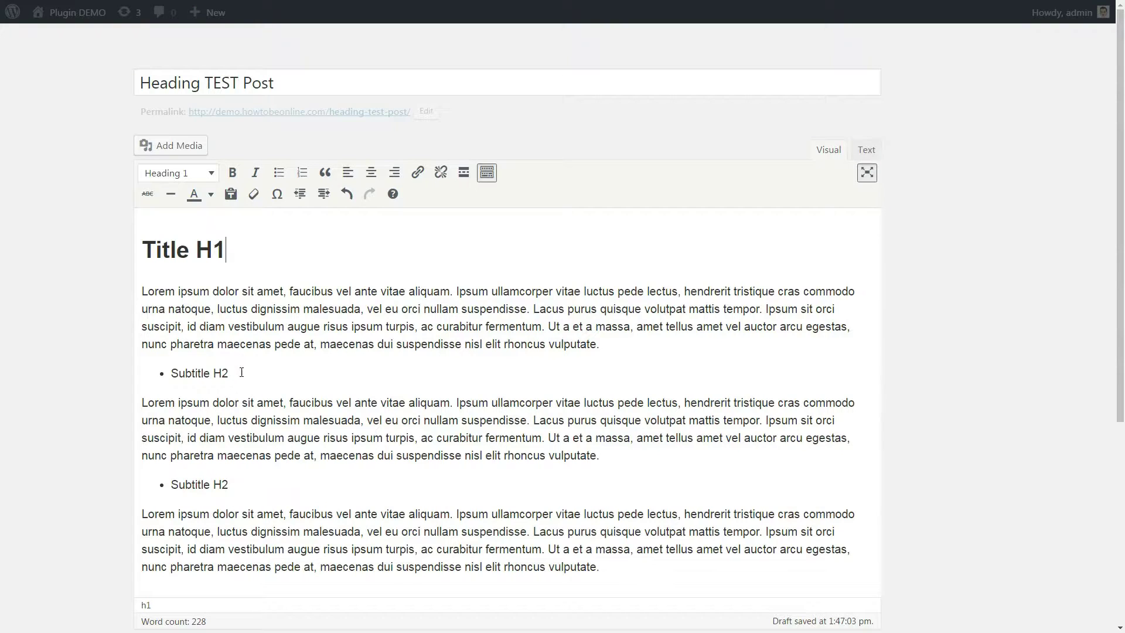
pyautogui.moveTo(237, 374); pyautogui.dragTo(175, 374)
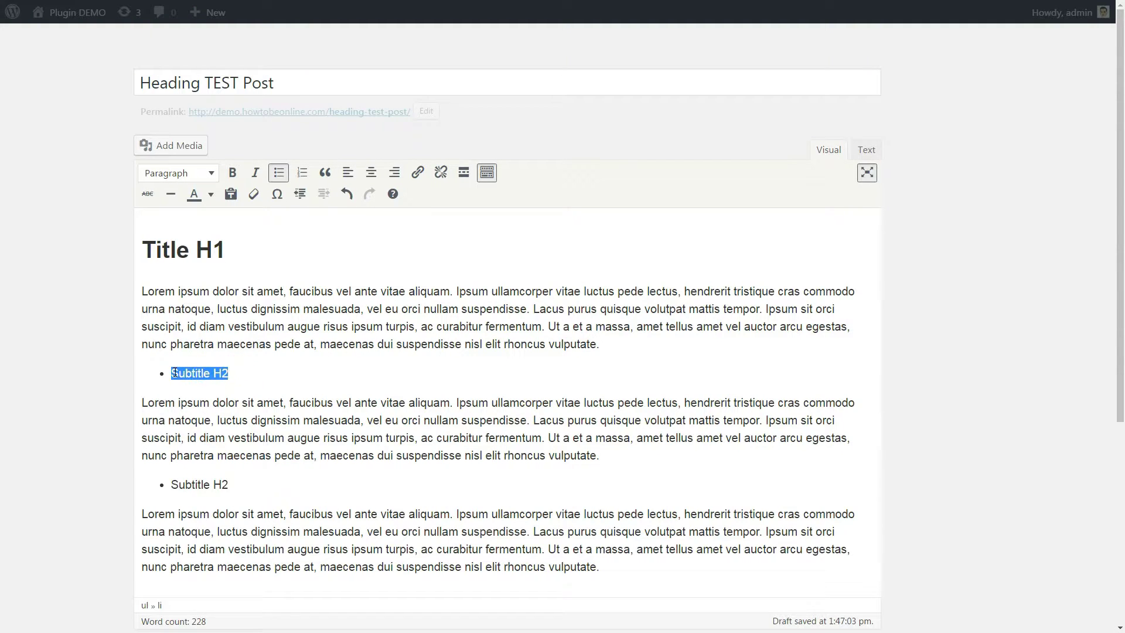
# Step: Make the Subtitle H2 lines Heading 2 and check their h2 markup in the HTML view
pyautogui.click(212, 178)
pyautogui.click(226, 261)
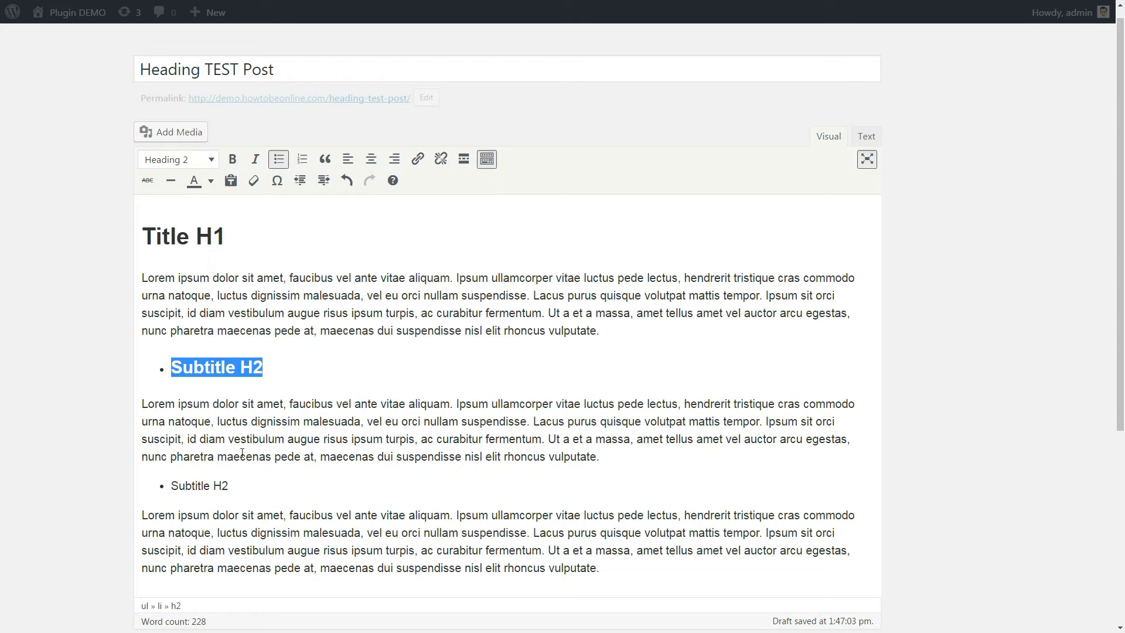
pyautogui.click(230, 486)
pyautogui.moveTo(230, 486); pyautogui.dragTo(172, 486)
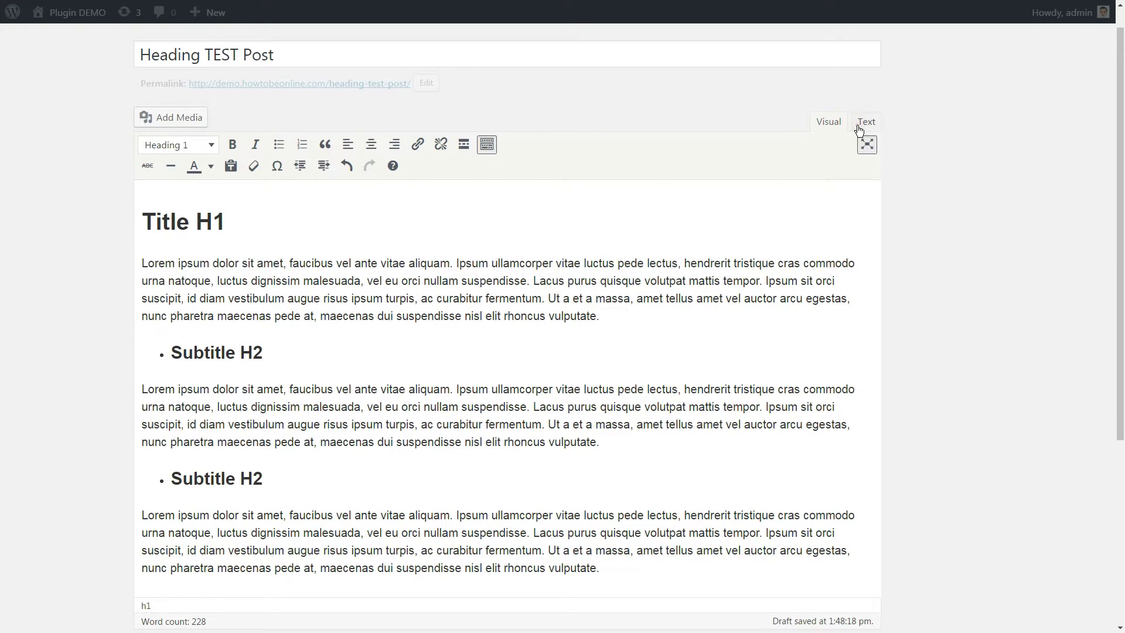
pyautogui.click(867, 121)
pyautogui.moveTo(253, 274); pyautogui.dragTo(141, 272)
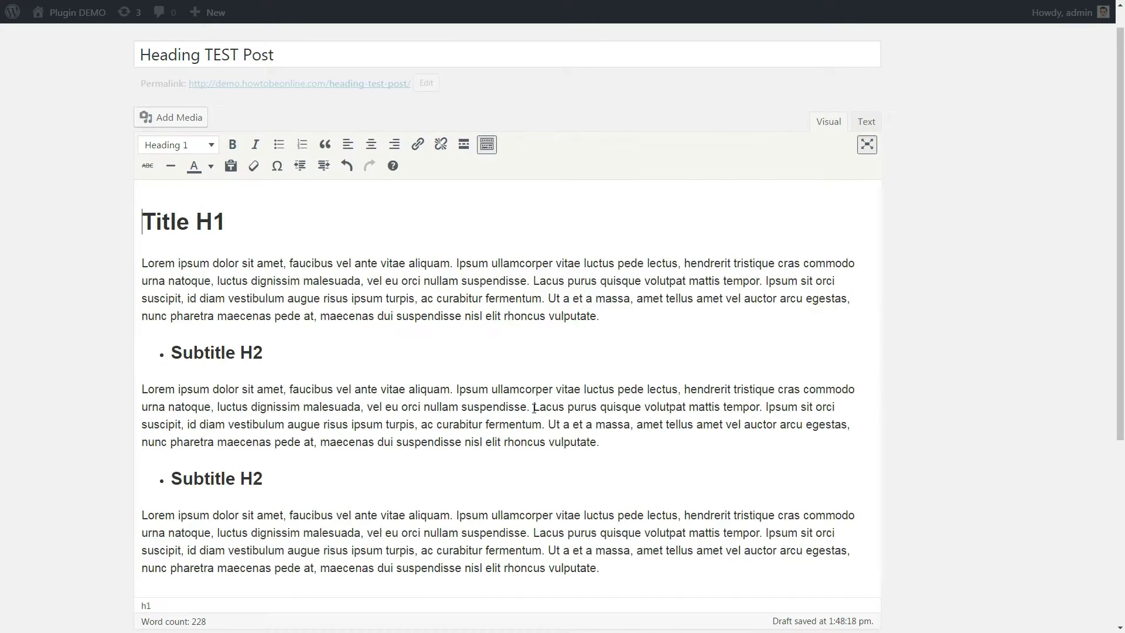
# Step: Insert an 'H3 Subtitle' line above the Lacus sentence and format it as Heading 3
pyautogui.click(532, 408)
pyautogui.press('Return')
pyautogui.write('H3 Subtitle')
pyautogui.moveTo(199, 377); pyautogui.dragTo(143, 375)
pyautogui.click(209, 86)
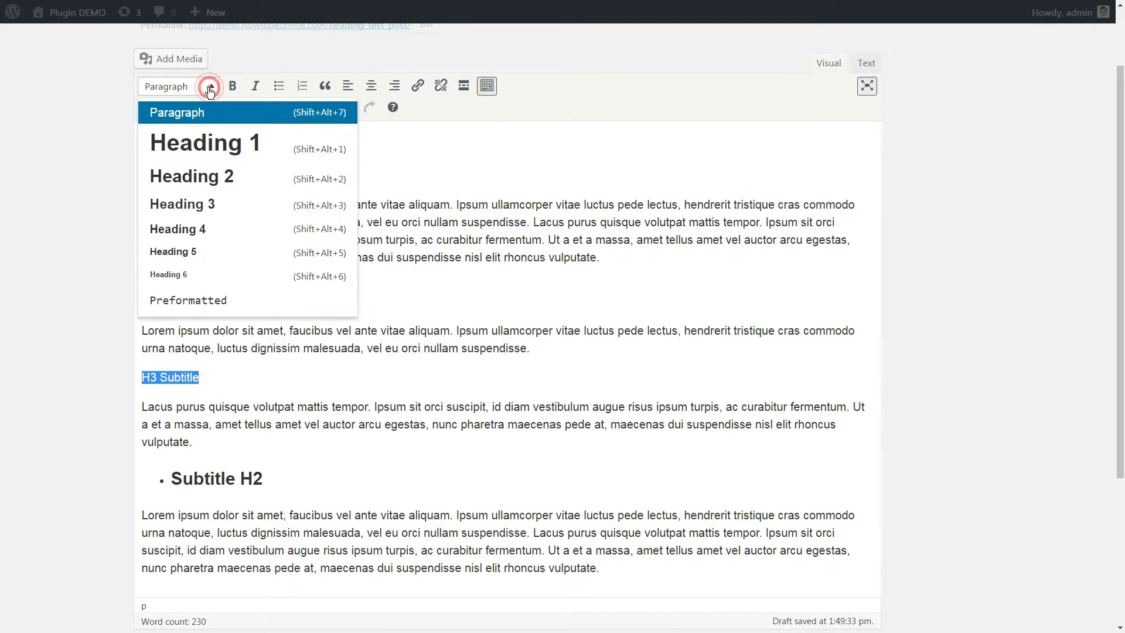
pyautogui.click(216, 203)
pyautogui.click(258, 375)
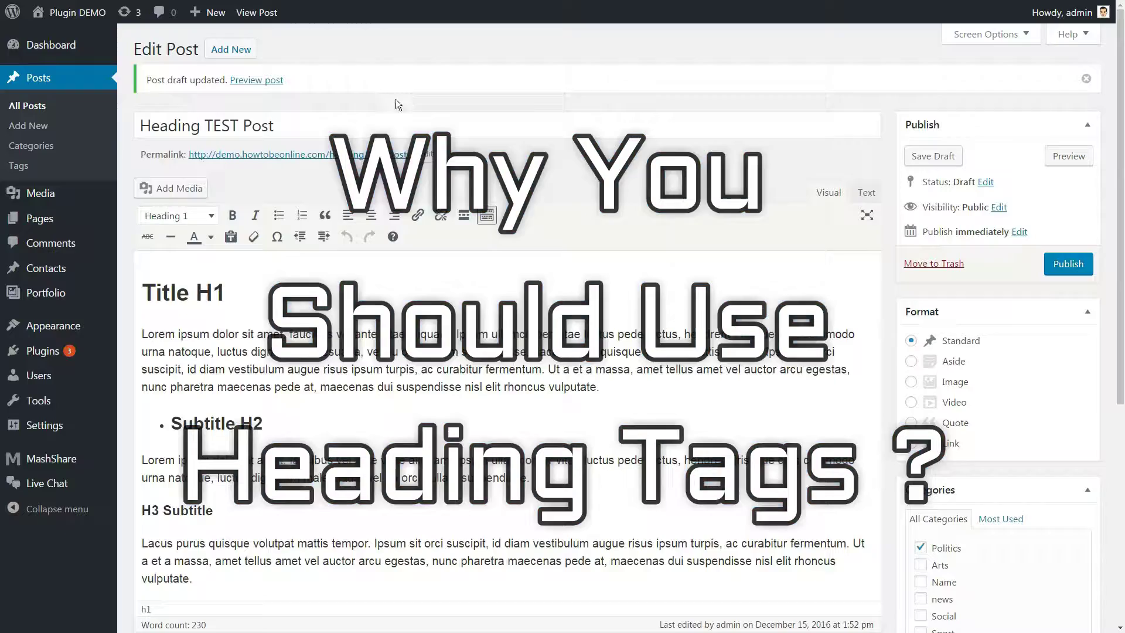
# Step: Preview the post on the live site, then search Google for 'title tag'
pyautogui.click(395, 100)
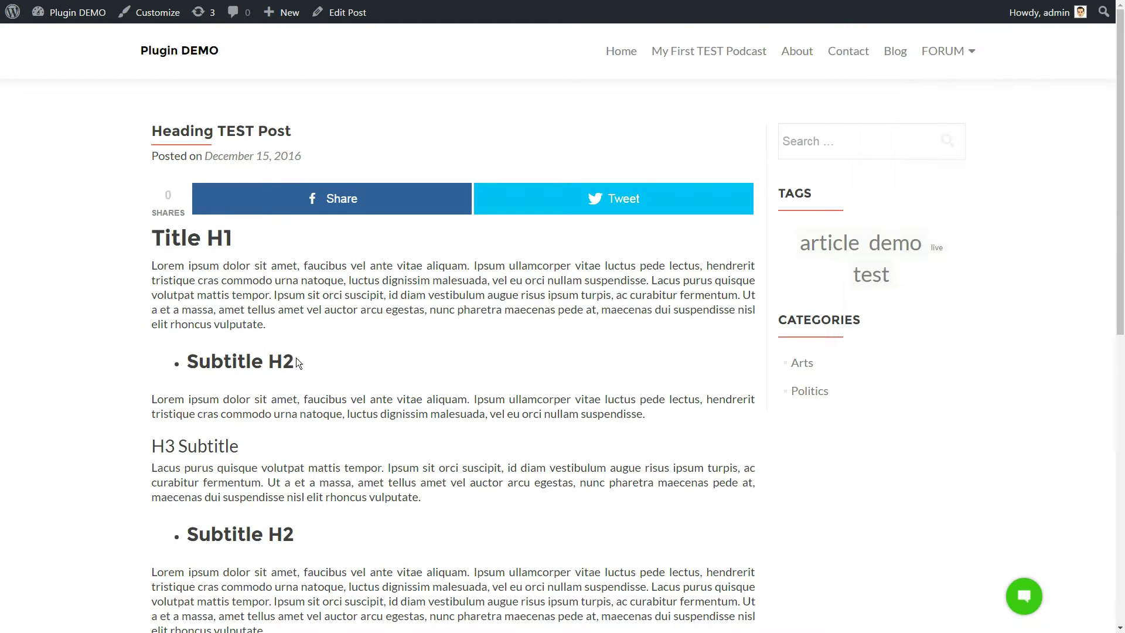
pyautogui.moveTo(297, 361); pyautogui.dragTo(203, 360)
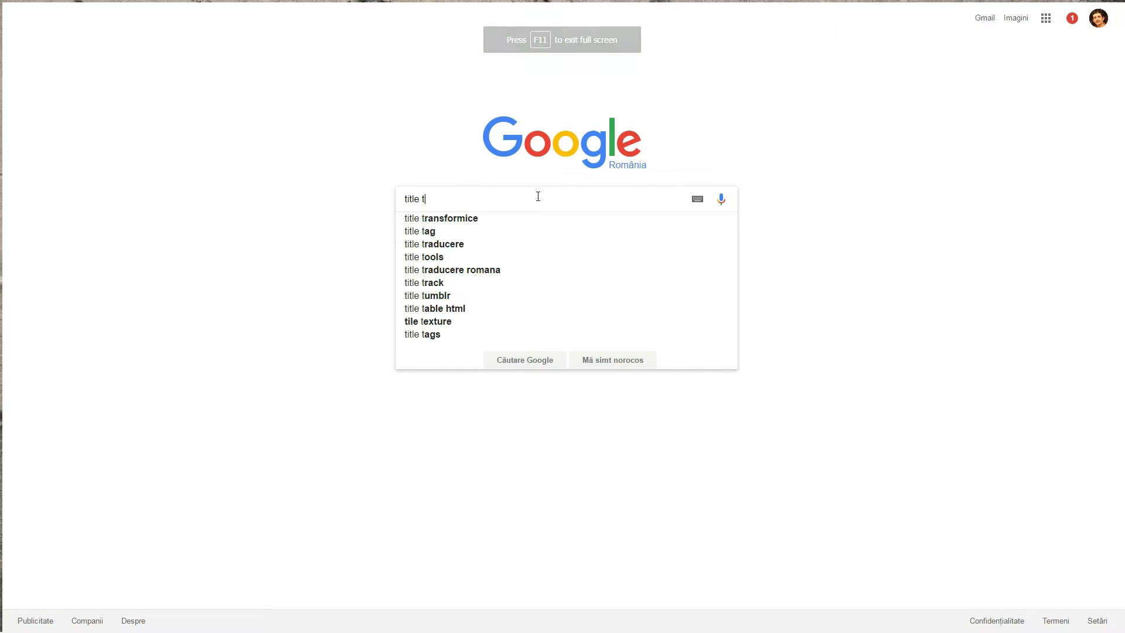
pyautogui.write('ag')
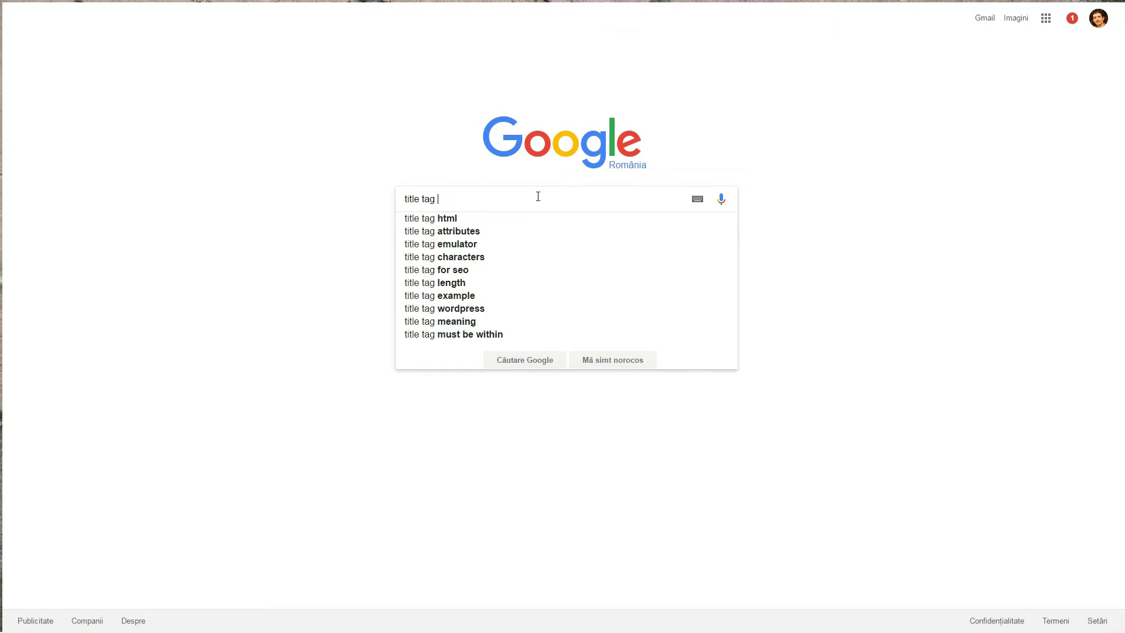
pyautogui.press('Return')
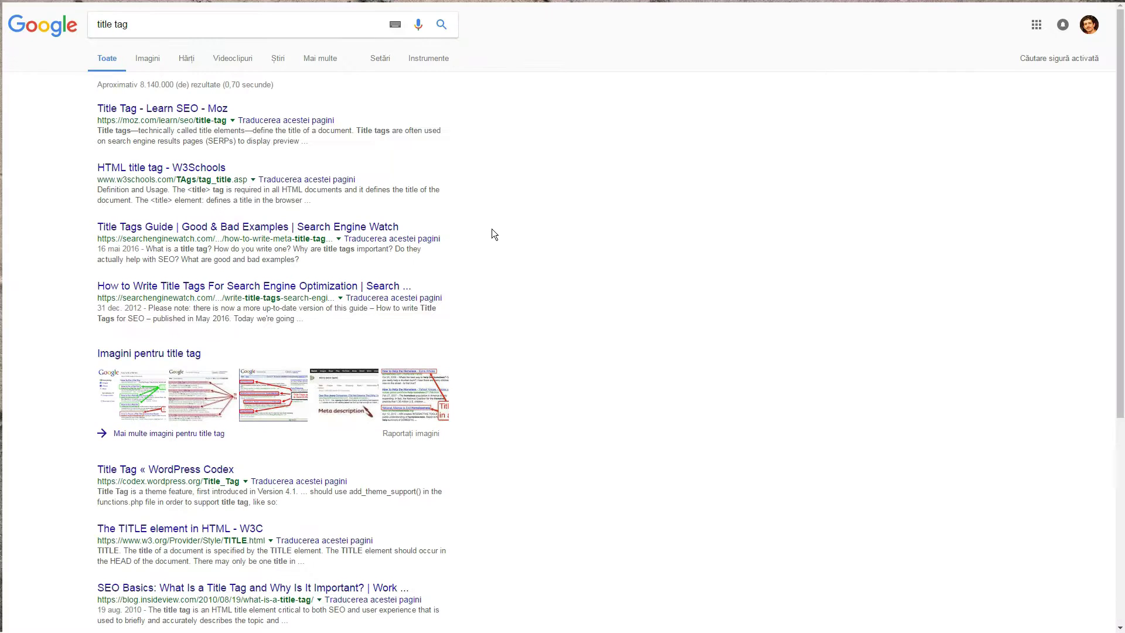
# Step: Open the W3Schools HTML <title> Tag reference page and highlight its heading
pyautogui.click(186, 169)
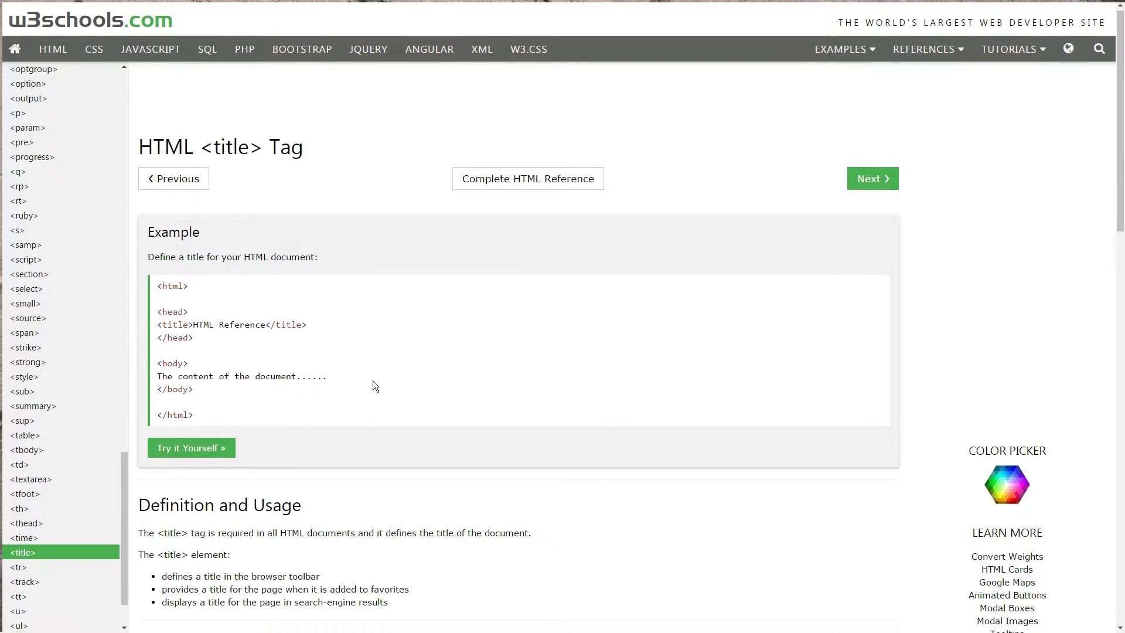
pyautogui.scroll(-7, 375, 386)
pyautogui.scroll(7, 359, 237)
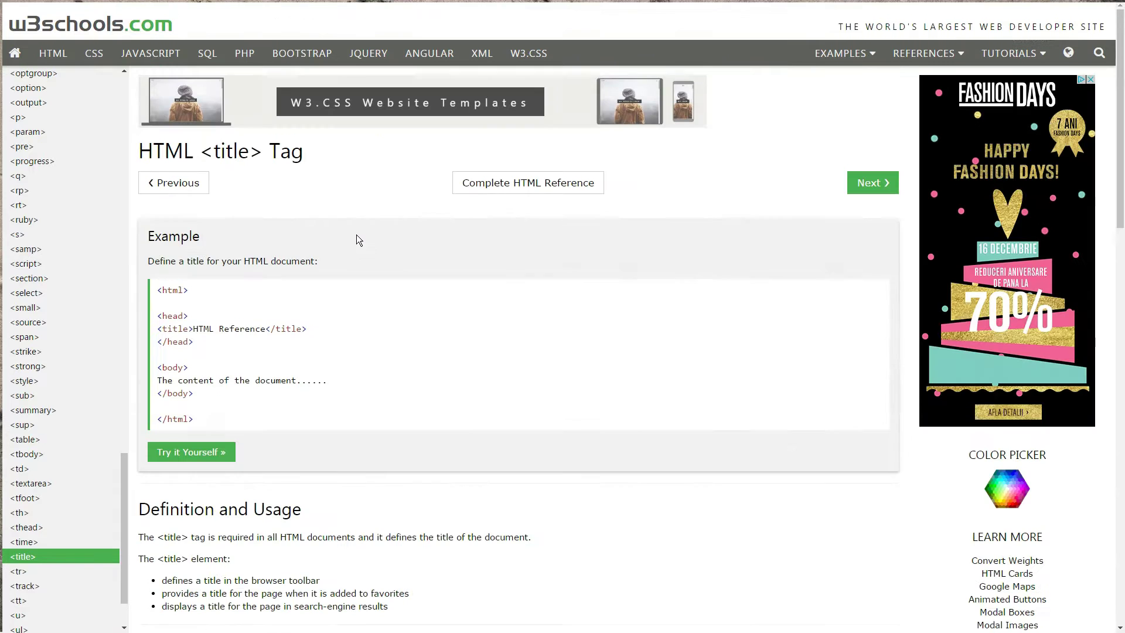
pyautogui.moveTo(315, 154); pyautogui.dragTo(138, 151)
pyautogui.click(305, 152)
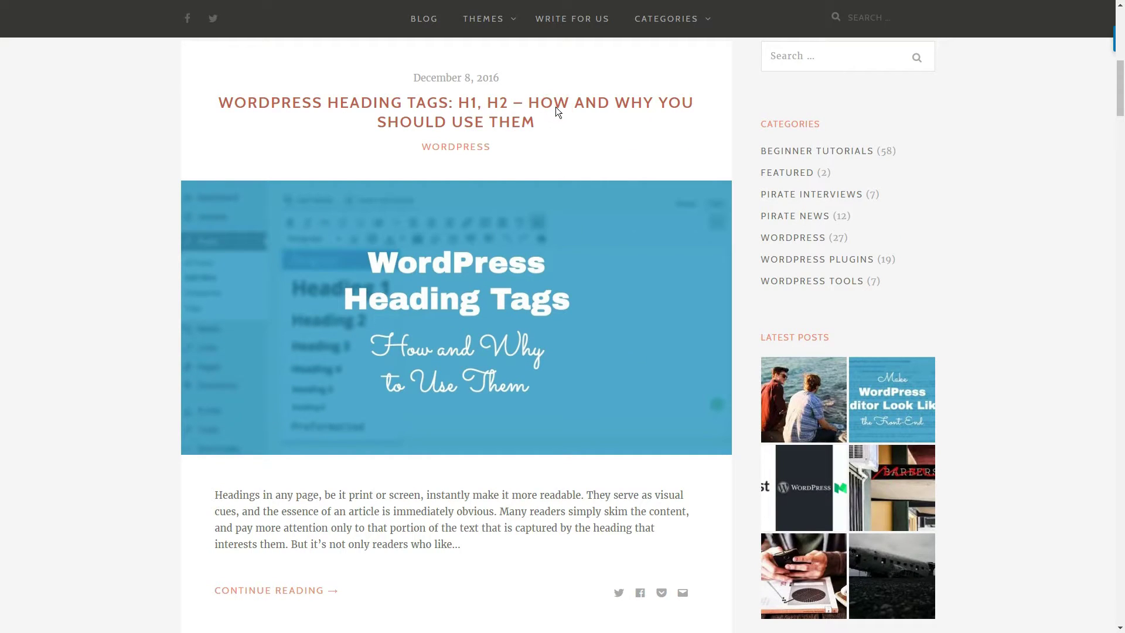
# Step: Open the WordPress heading tags article and highlight its title
pyautogui.click(556, 106)
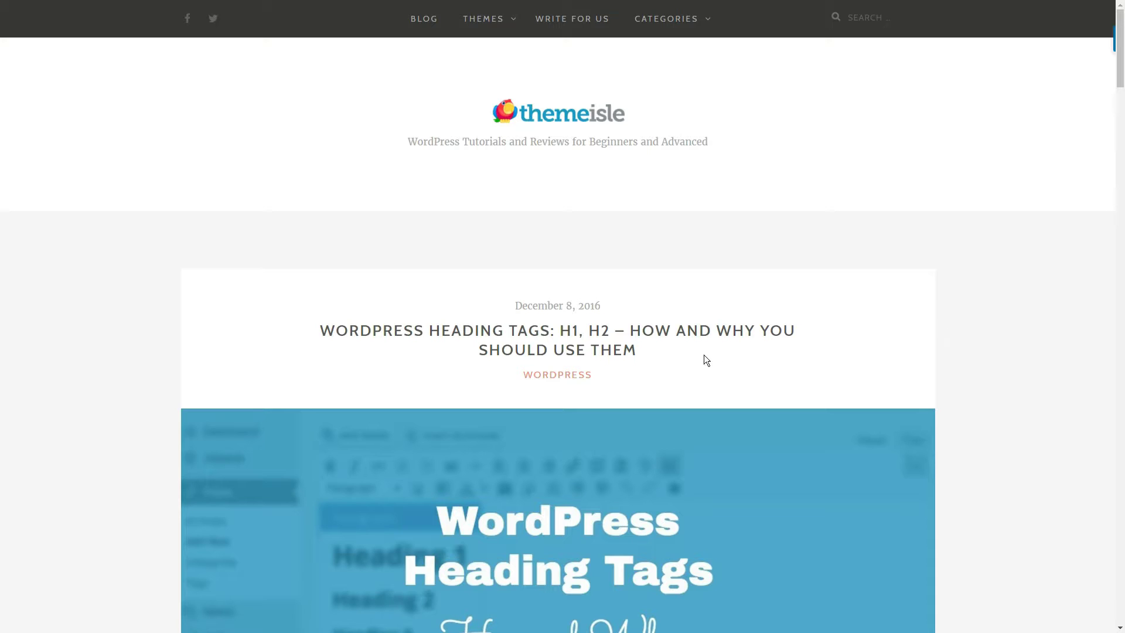
pyautogui.moveTo(656, 349); pyautogui.dragTo(399, 335)
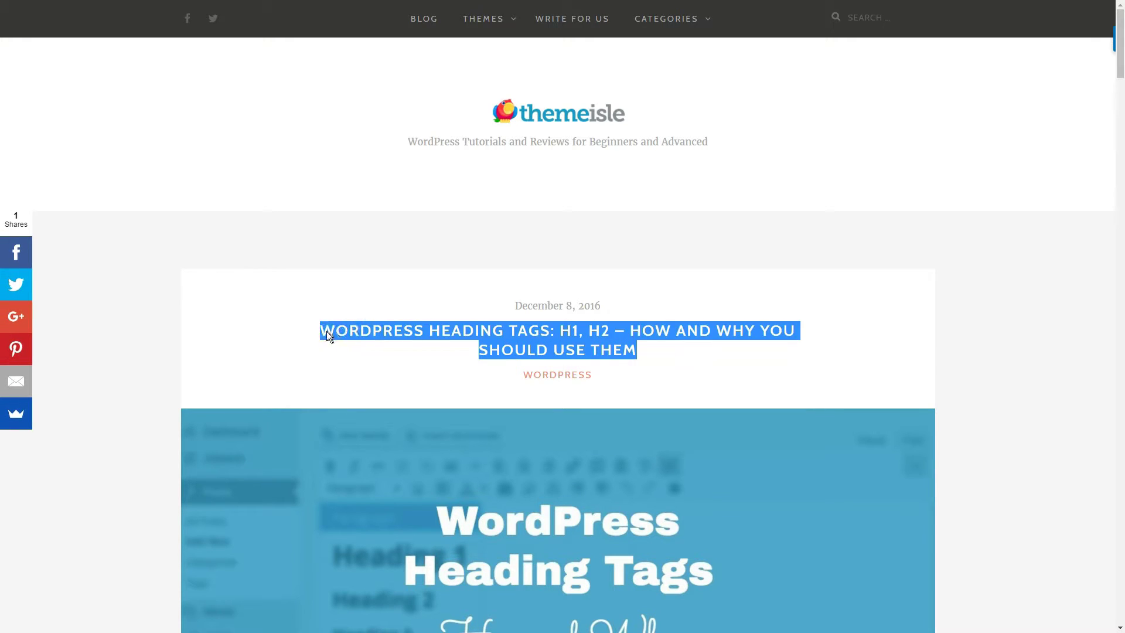
pyautogui.moveTo(326, 332); pyautogui.dragTo(326, 332)
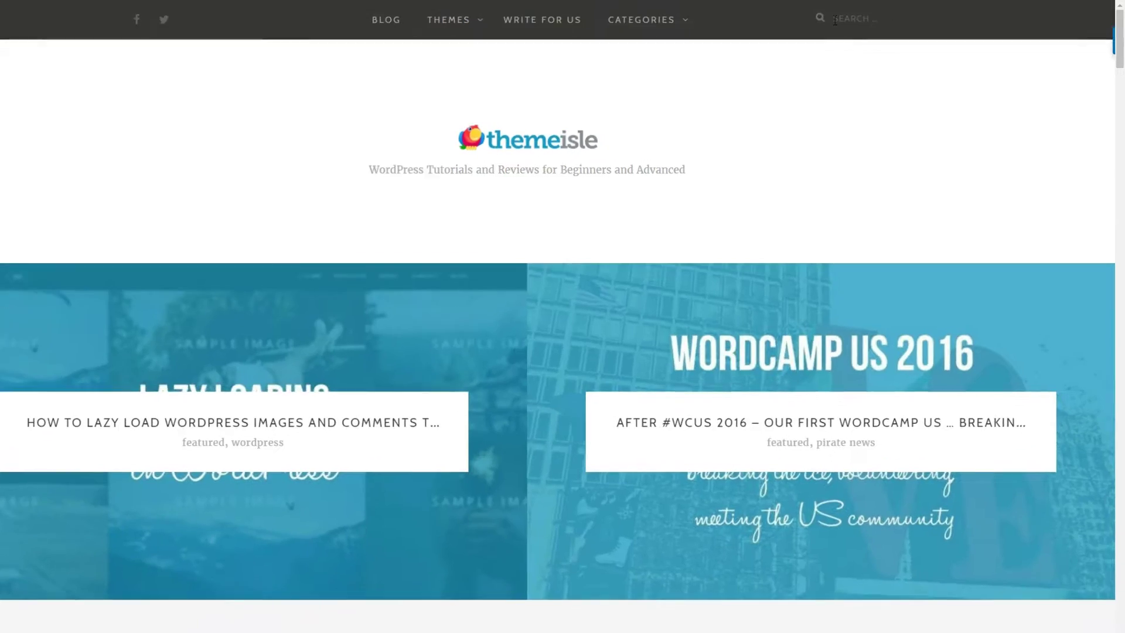
# Step: Search the blog for 'title' from the header search box
pyautogui.click(848, 17)
pyautogui.write('tit')
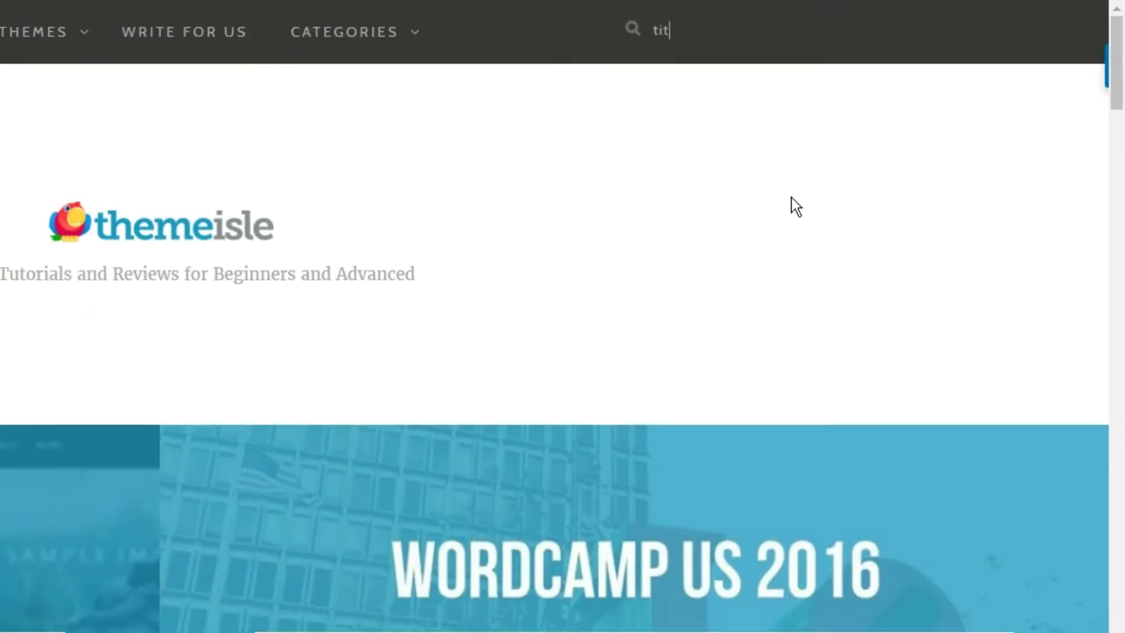
pyautogui.write('le')
pyautogui.press('Return')
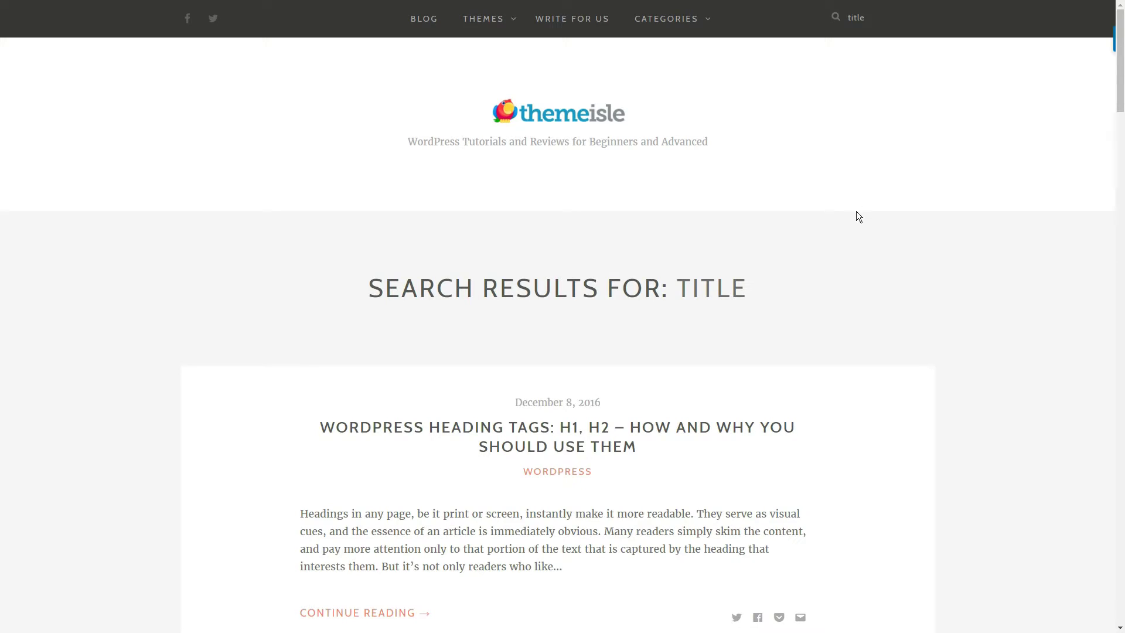
pyautogui.scroll(-6, 898, 291)
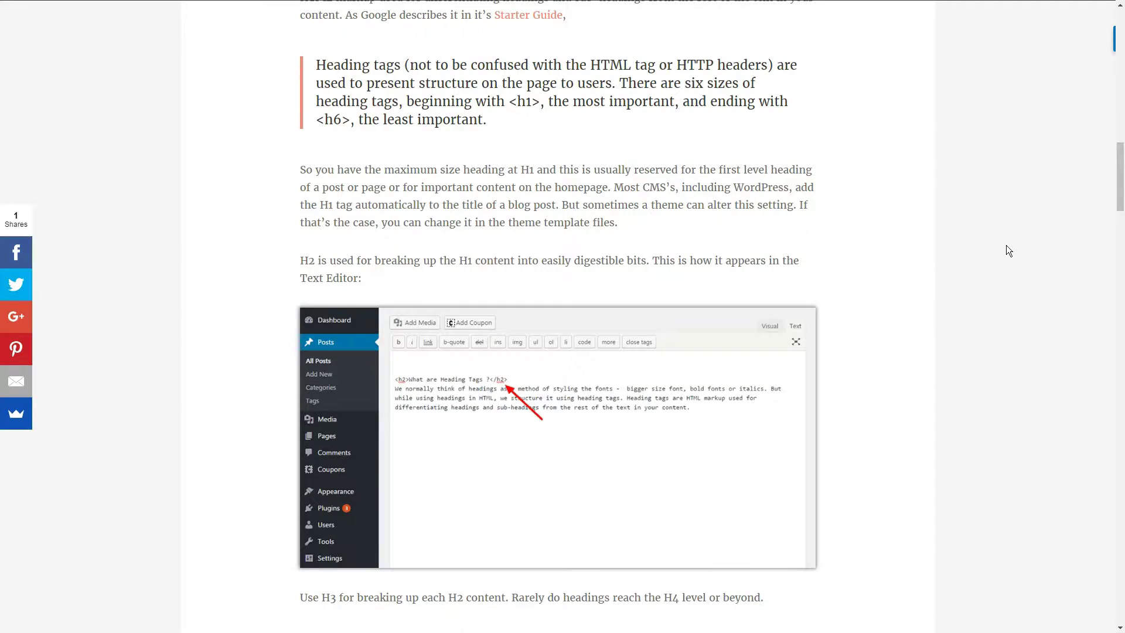
# Step: Scroll past the 'Why you should use heading tags?' heading toward 'Adding heading tags in WordPress'
pyautogui.scroll(-6, 1007, 251)
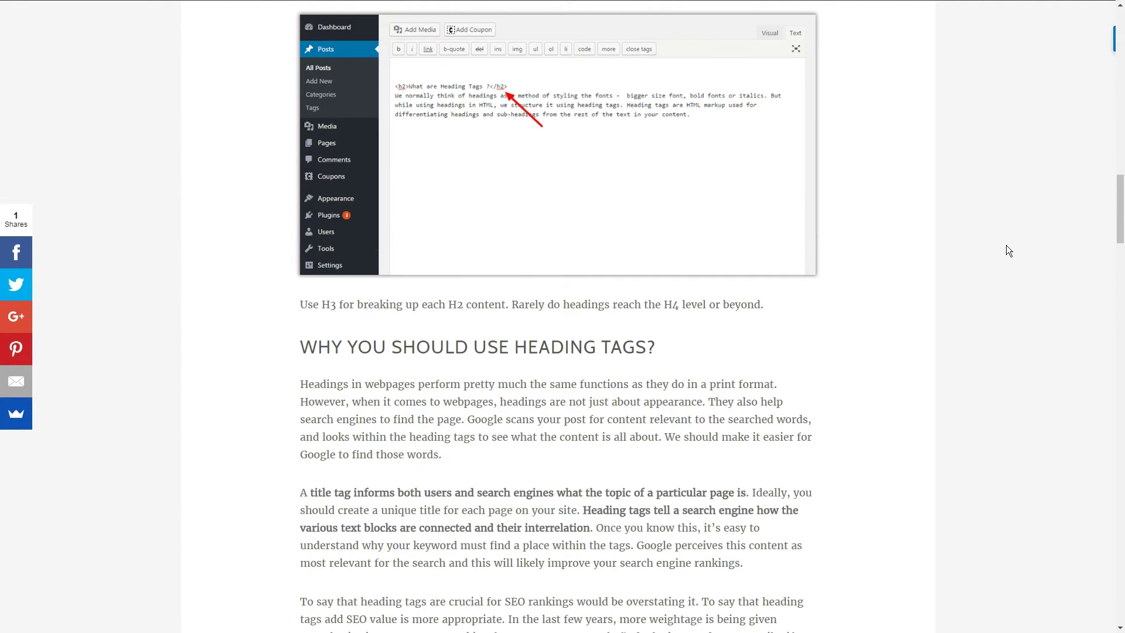
pyautogui.moveTo(662, 281)
pyautogui.mouseDown()
pyautogui.moveTo(377, 284)
pyautogui.moveTo(271, 267)
pyautogui.moveTo(649, 276)
pyautogui.mouseUp()
pyautogui.click(868, 311)
pyautogui.scroll(-17, 952, 311)
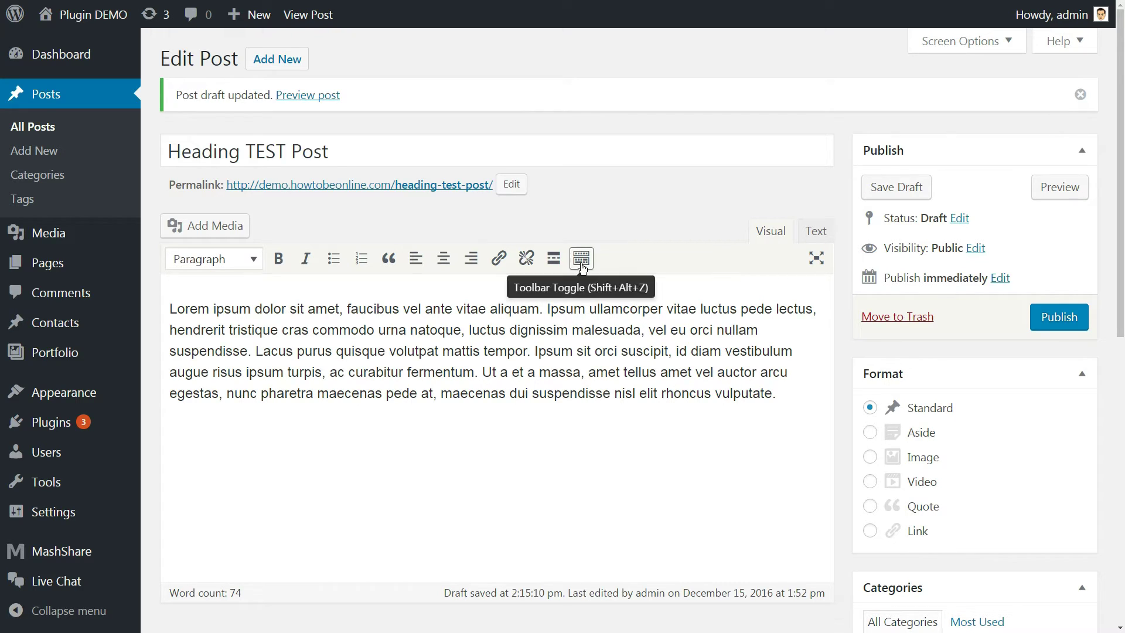
# Step: Toggle the advanced formatting toolbar row several times, leaving it shown
pyautogui.click(582, 265)
pyautogui.click(582, 266)
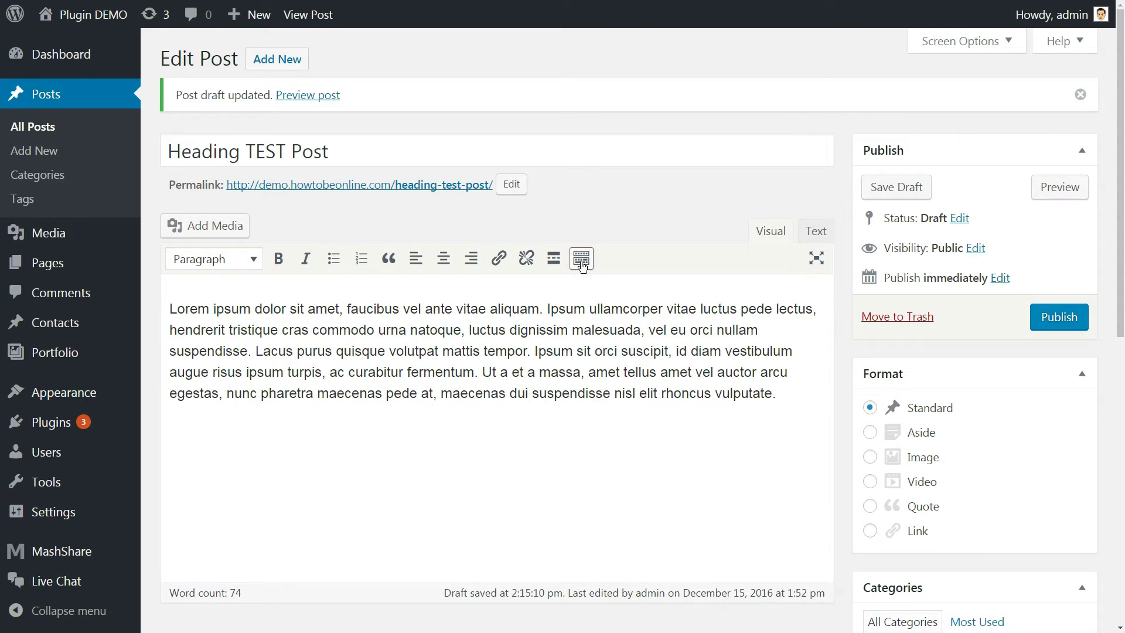
pyautogui.click(582, 265)
pyautogui.click(582, 264)
pyautogui.click(582, 265)
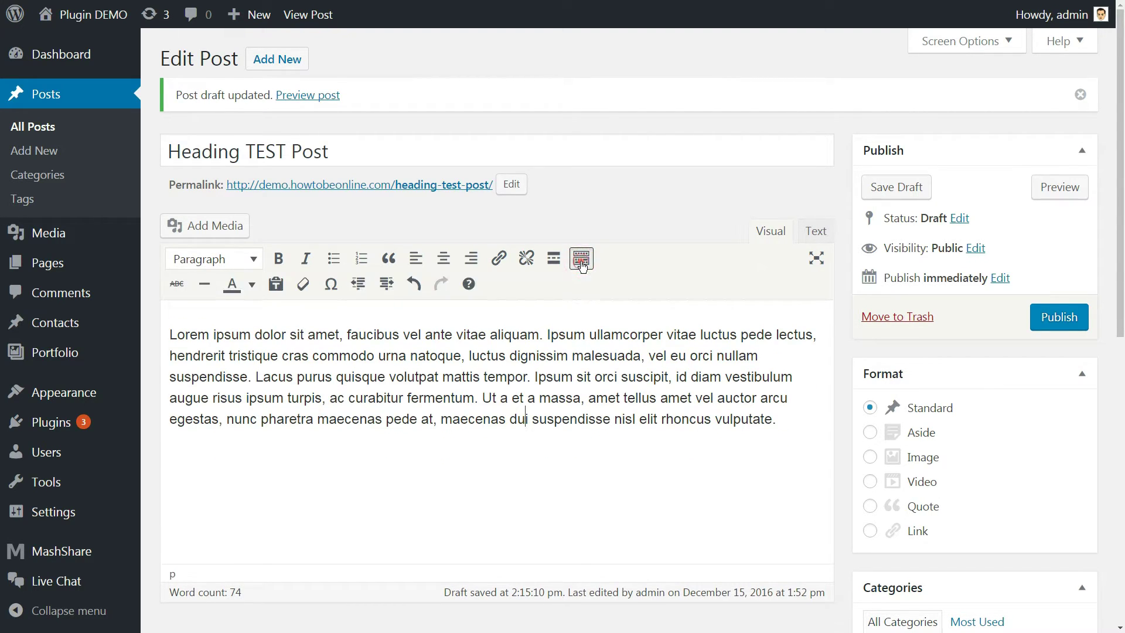
pyautogui.click(582, 265)
pyautogui.click(582, 265)
# Step: Format the Lorem ipsum paragraph as Heading 2 from the block format list
pyautogui.click(254, 260)
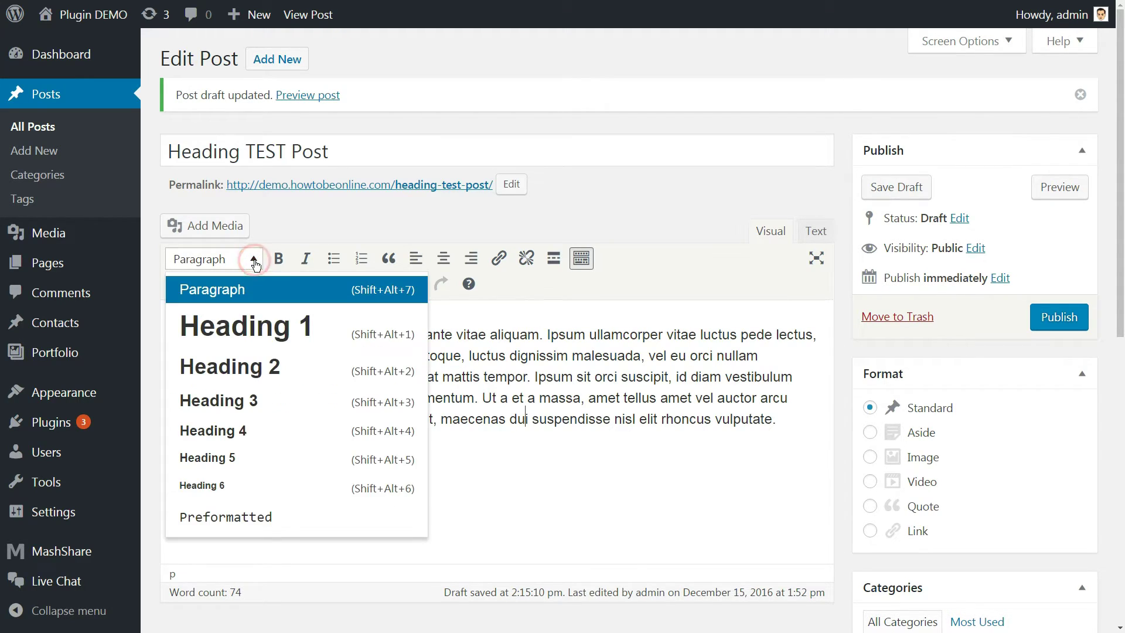
pyautogui.click(256, 265)
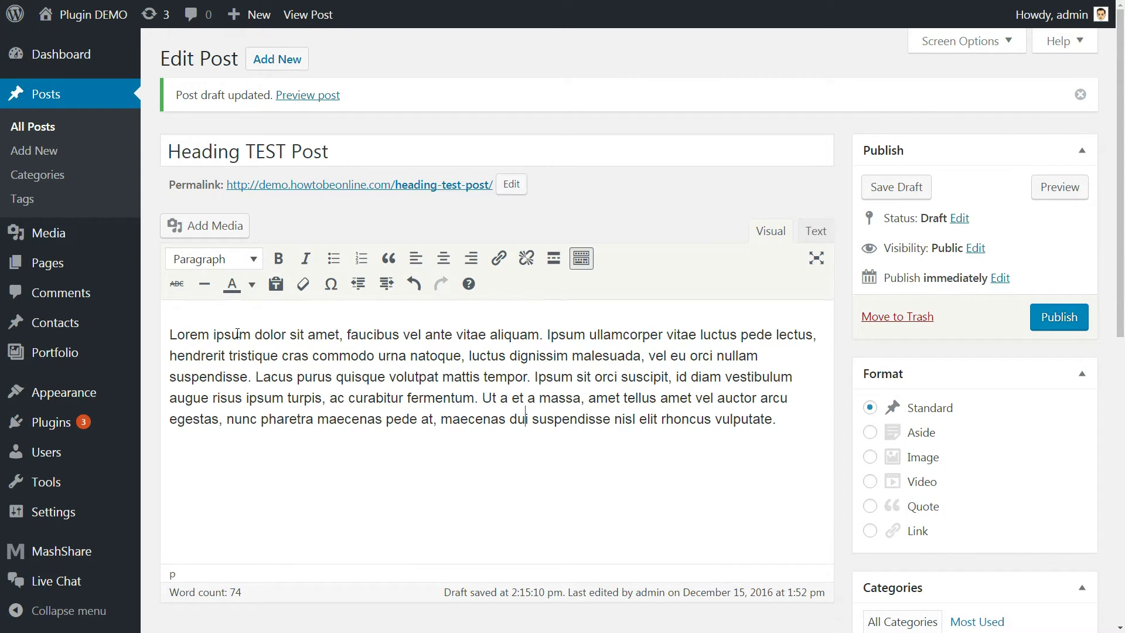
pyautogui.moveTo(170, 335); pyautogui.dragTo(337, 335)
pyautogui.click(252, 258)
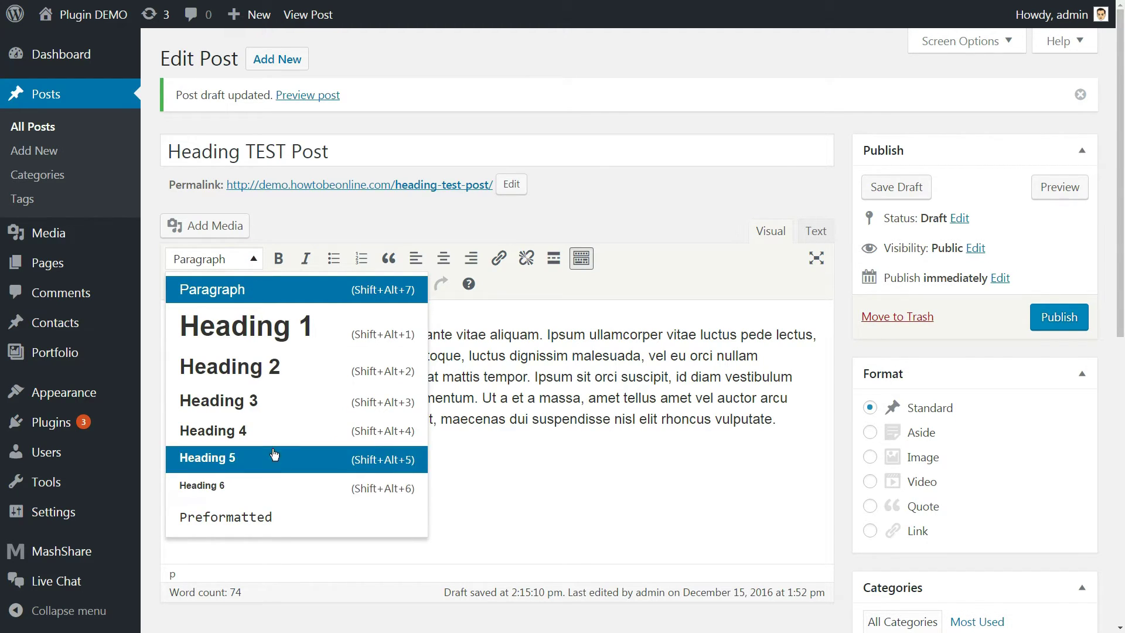
pyautogui.click(274, 367)
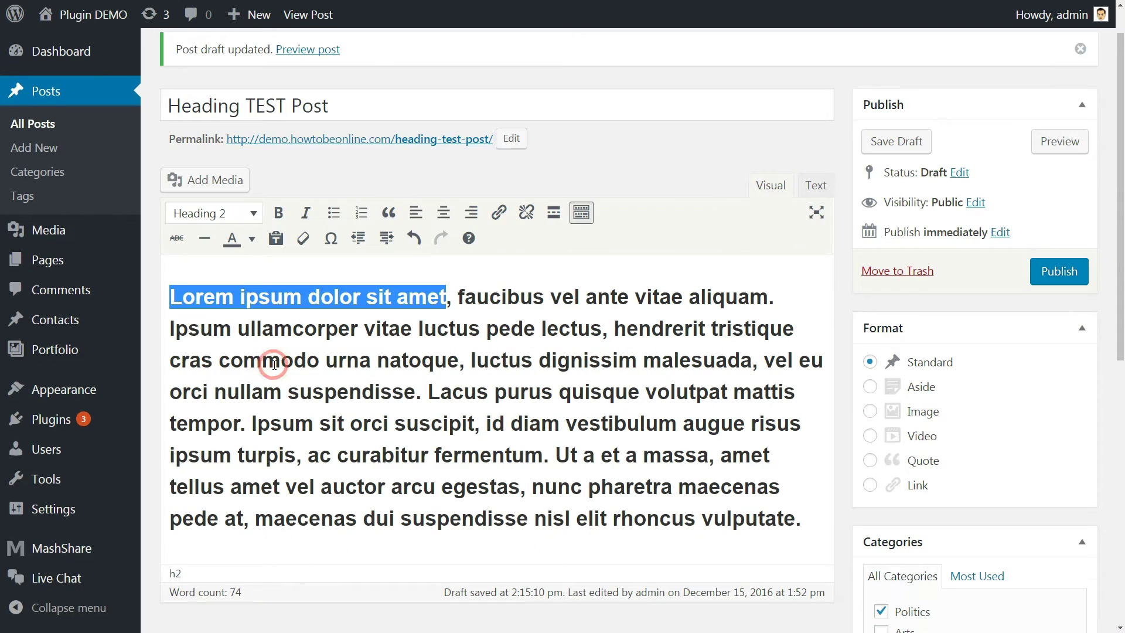
pyautogui.click(415, 360)
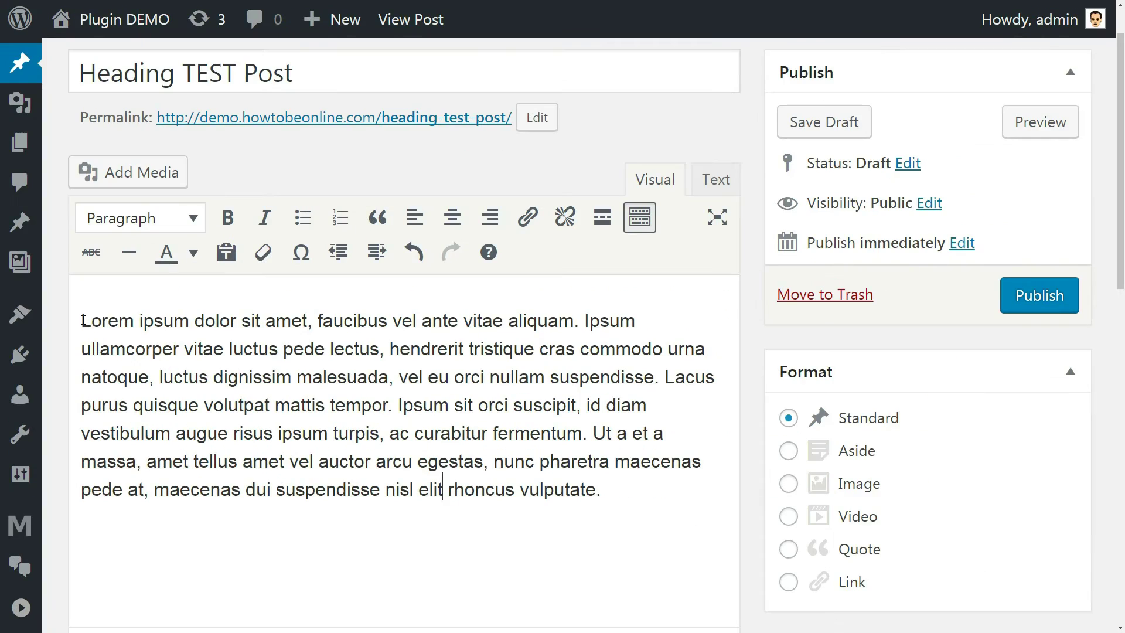
# Step: Cycle the Lorem ipsum paragraph through Heading 3, 4 and 5 with Shift+Alt shortcuts, then auto-convert '## heading 2' to H2
pyautogui.moveTo(79, 321); pyautogui.dragTo(302, 330)
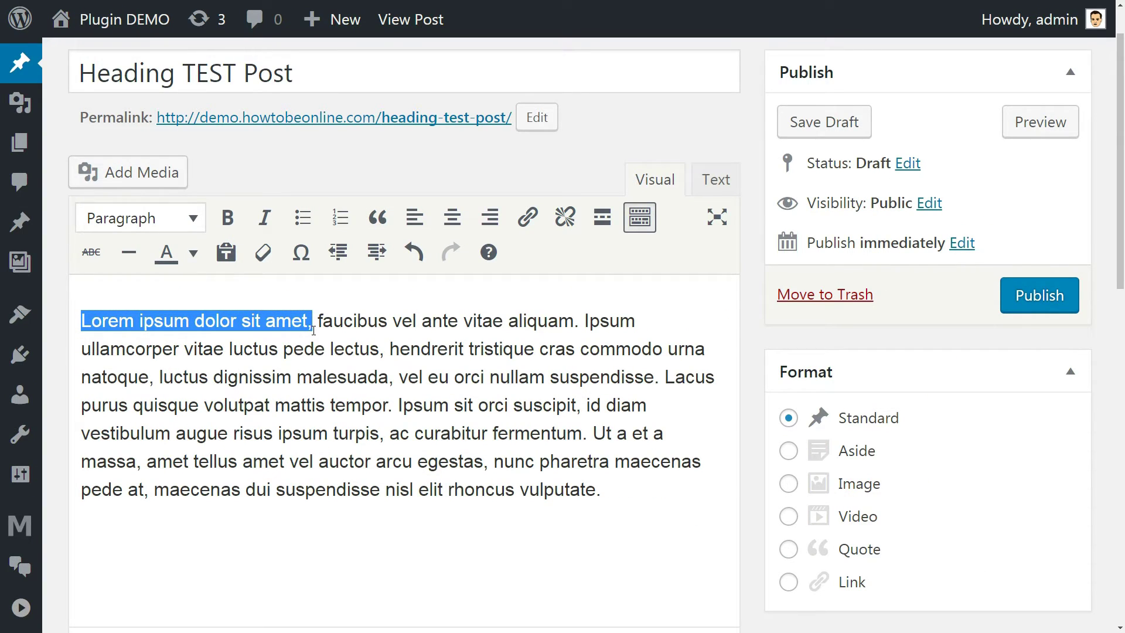
pyautogui.hotkey('alt', 'shift', '3')
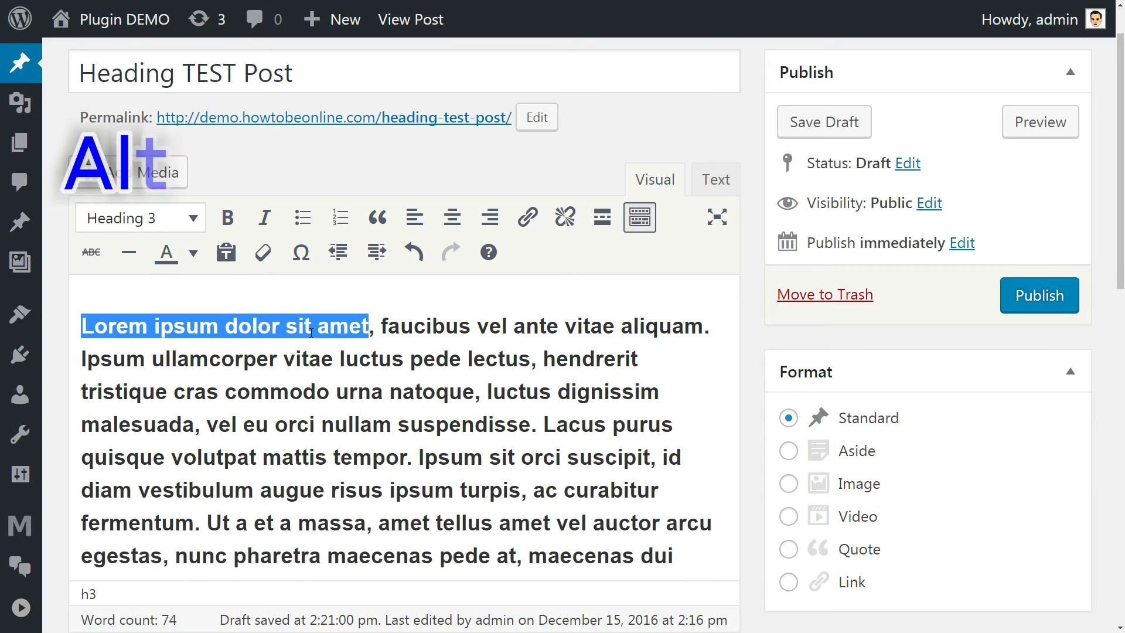
pyautogui.hotkey('alt', 'shift', '4')
pyautogui.hotkey('alt', 'shift', '5')
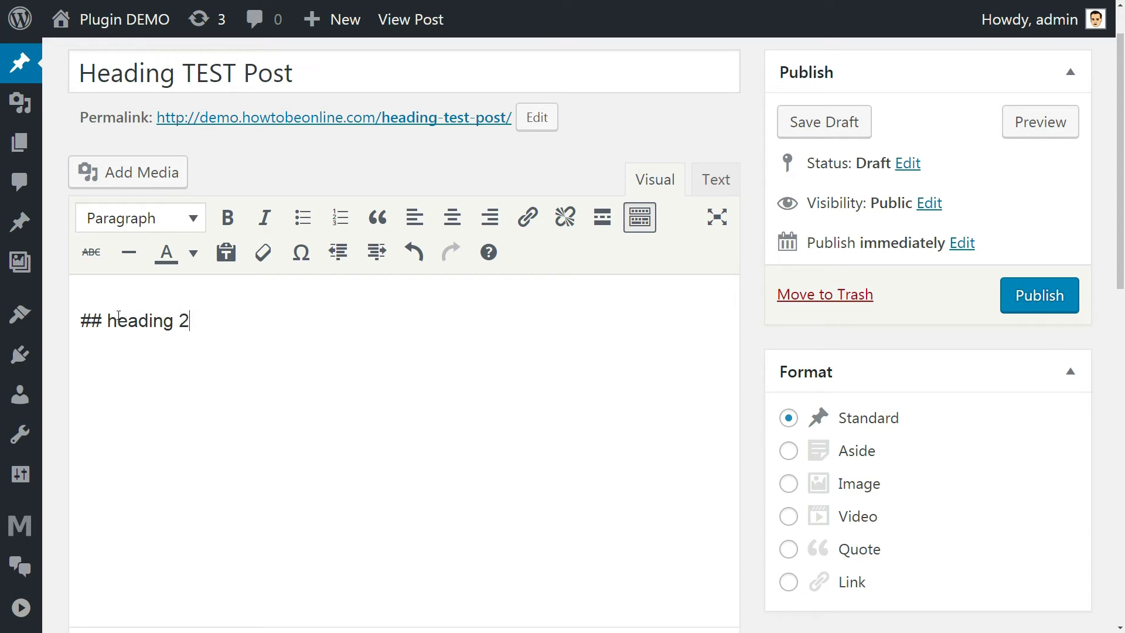
pyautogui.press('Return')
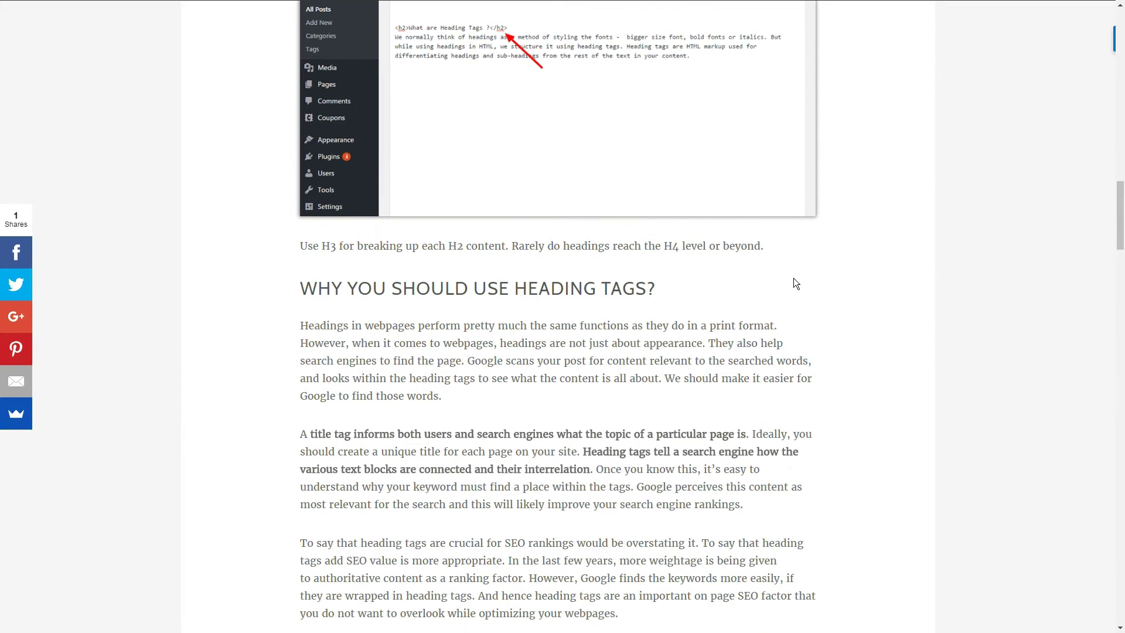
# Step: In the ThemeIsle article, highlight 'Why You Should Use Heading Tags' and scroll to Adding Heading Tags in WordPress
pyautogui.moveTo(663, 278); pyautogui.dragTo(866, 306)
pyautogui.scroll(-12, 951, 307)
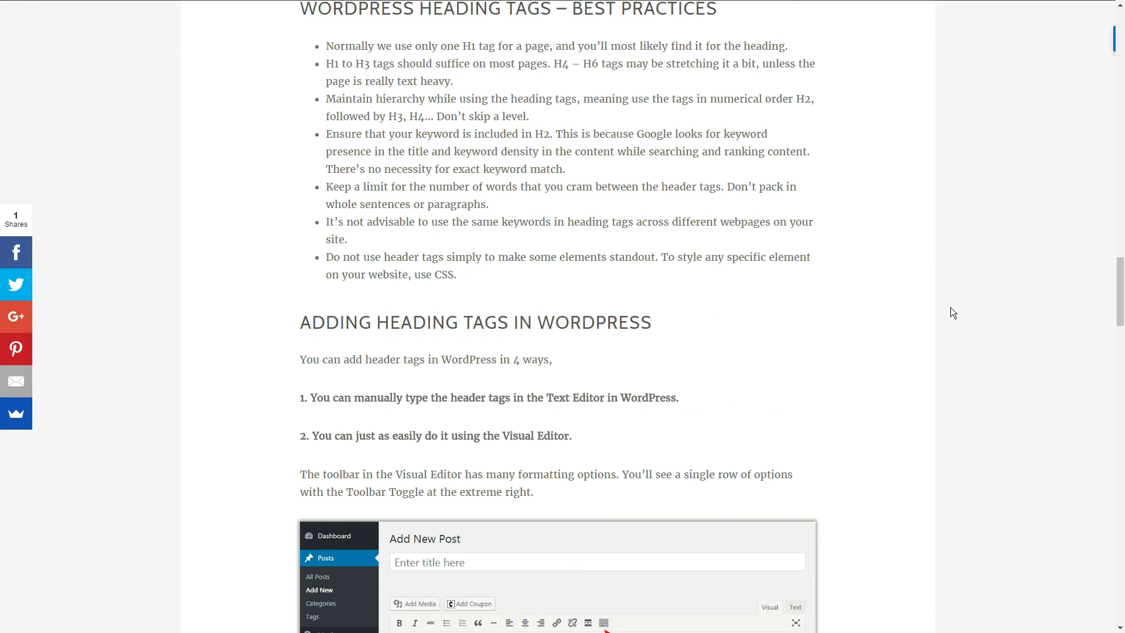
pyautogui.scroll(-3, 950, 308)
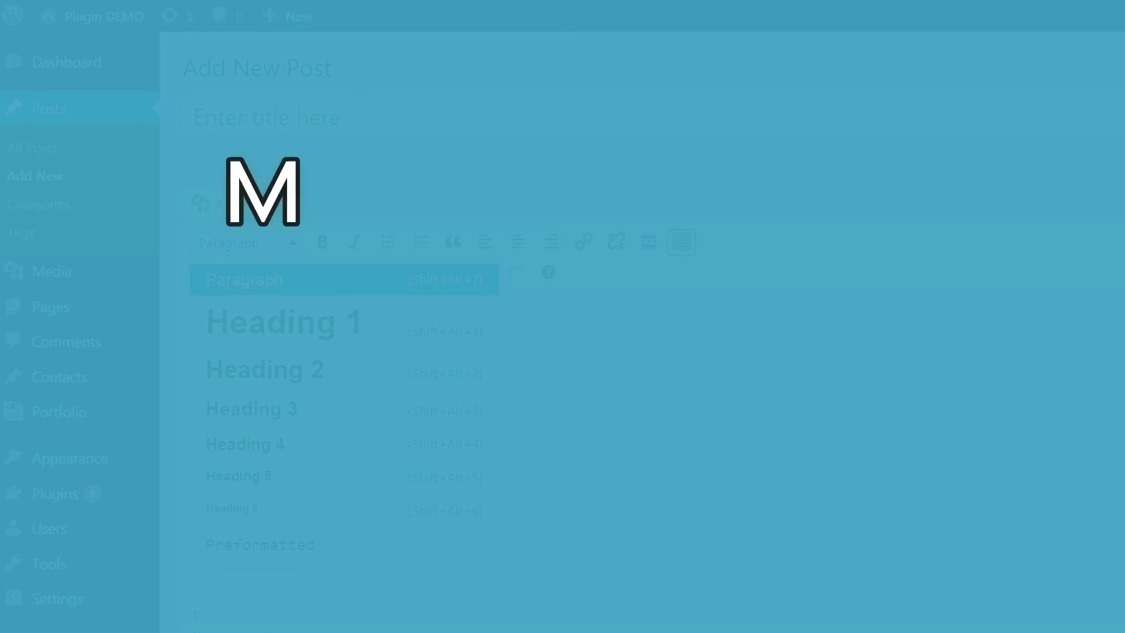